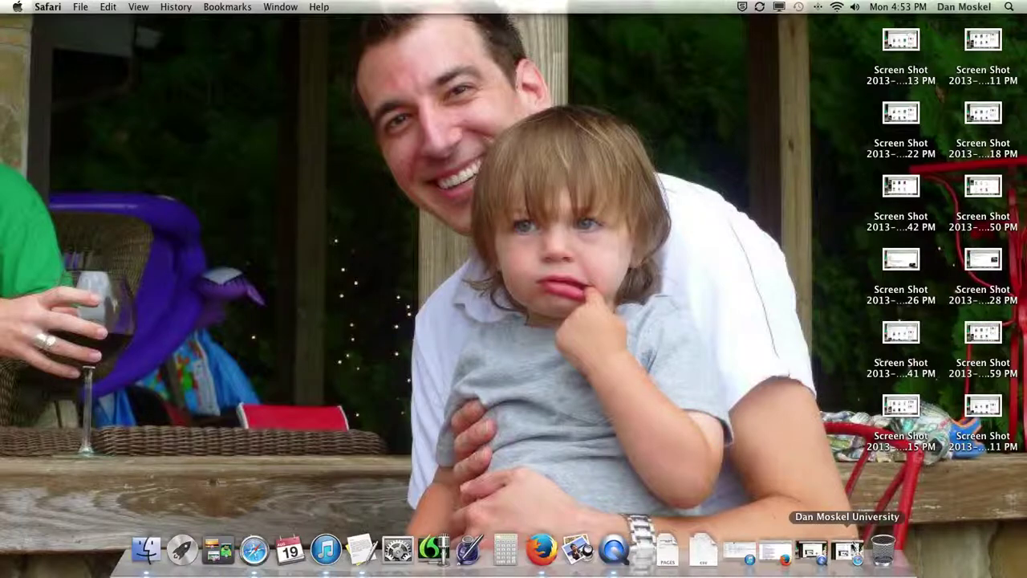
- Check that the Dating Tips post's Facebook subscribe icon leads to the Willis Combs page, then return
left_click(846, 550)
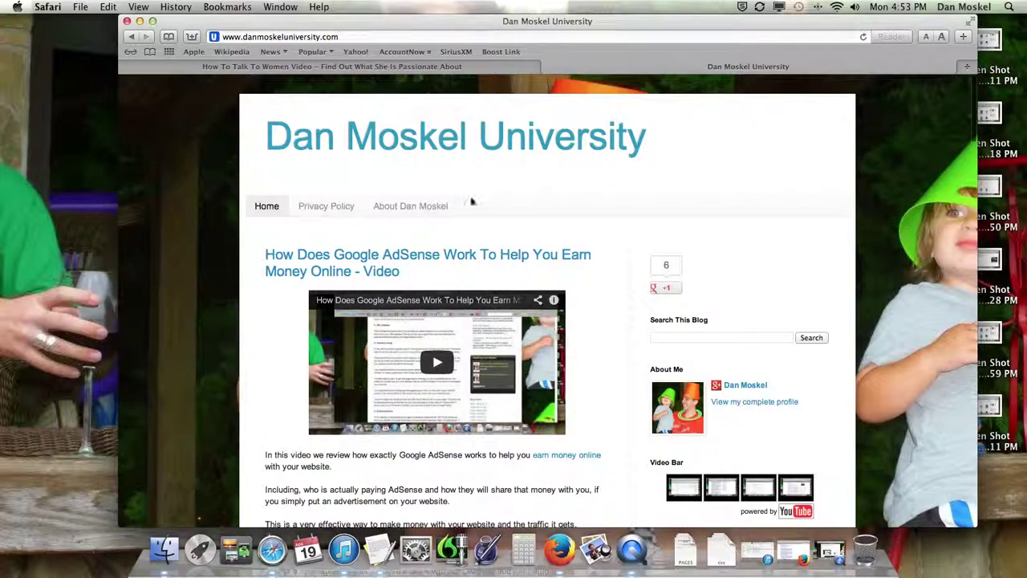
left_click(399, 69)
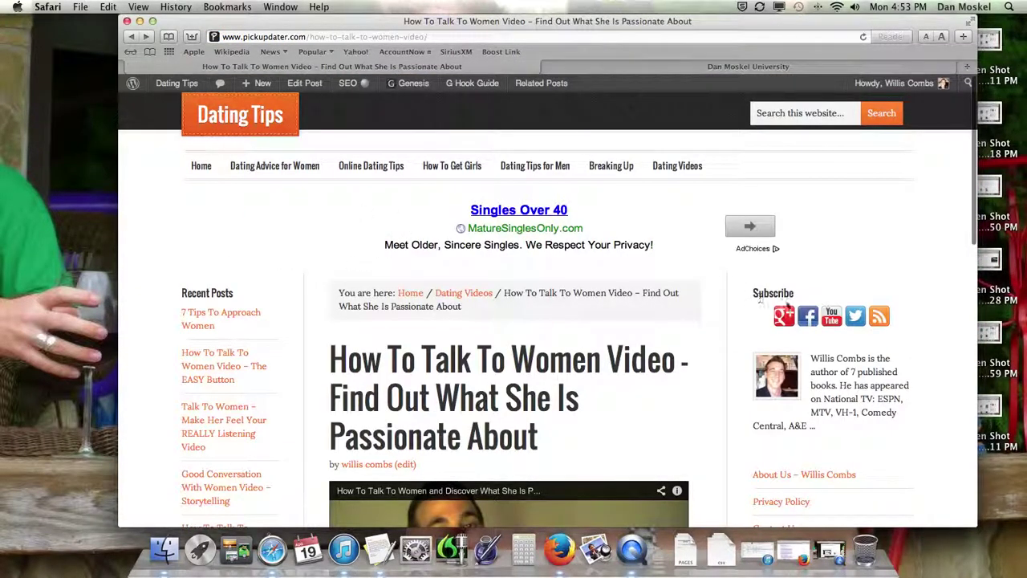
left_click(808, 318)
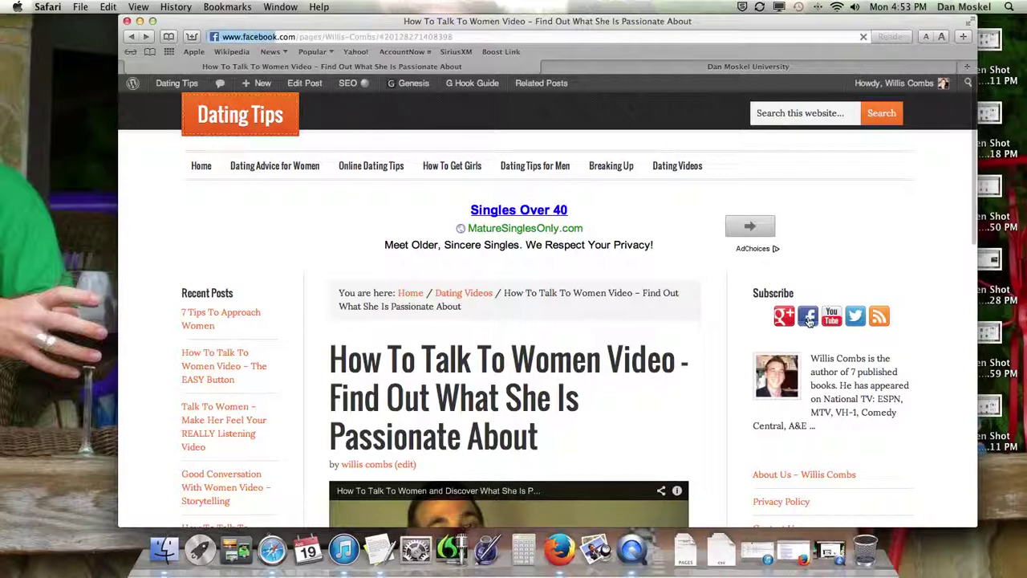
left_click(132, 36)
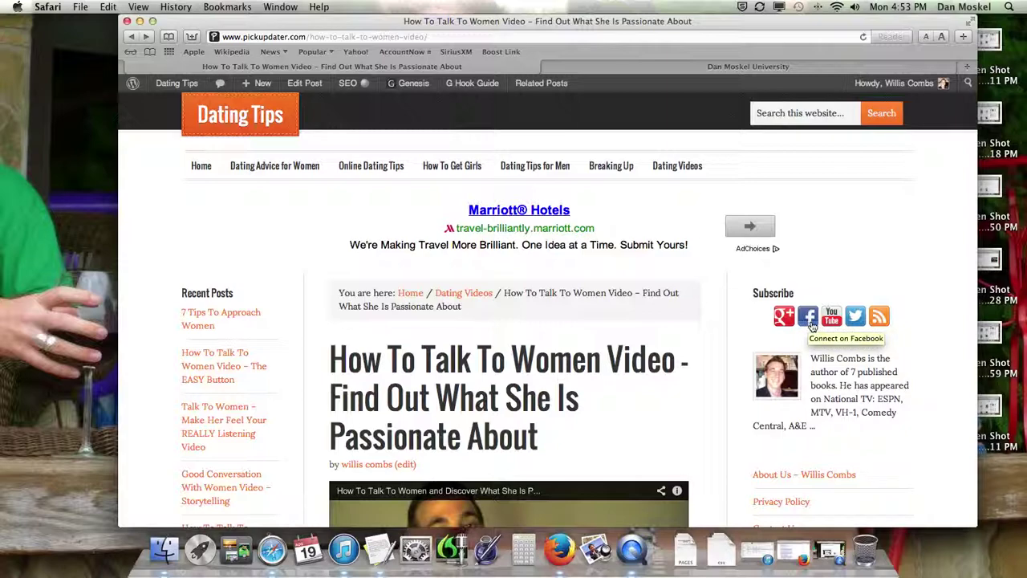
- Open Facebook's Like Badge result from the 'facebook badge' search, then go to the Badges page's bottom
left_click(798, 550)
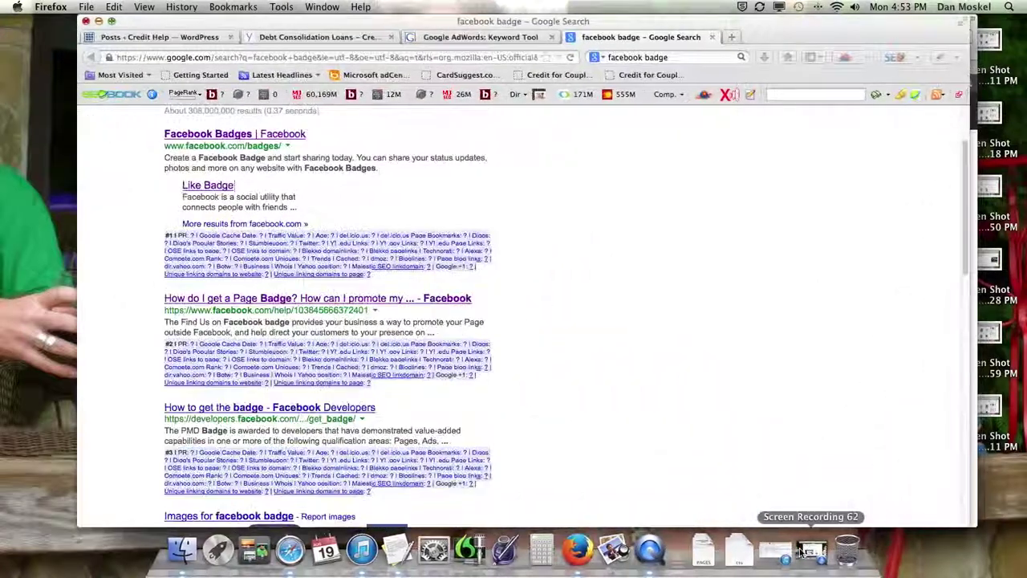
scroll(356, 232, "up", 2)
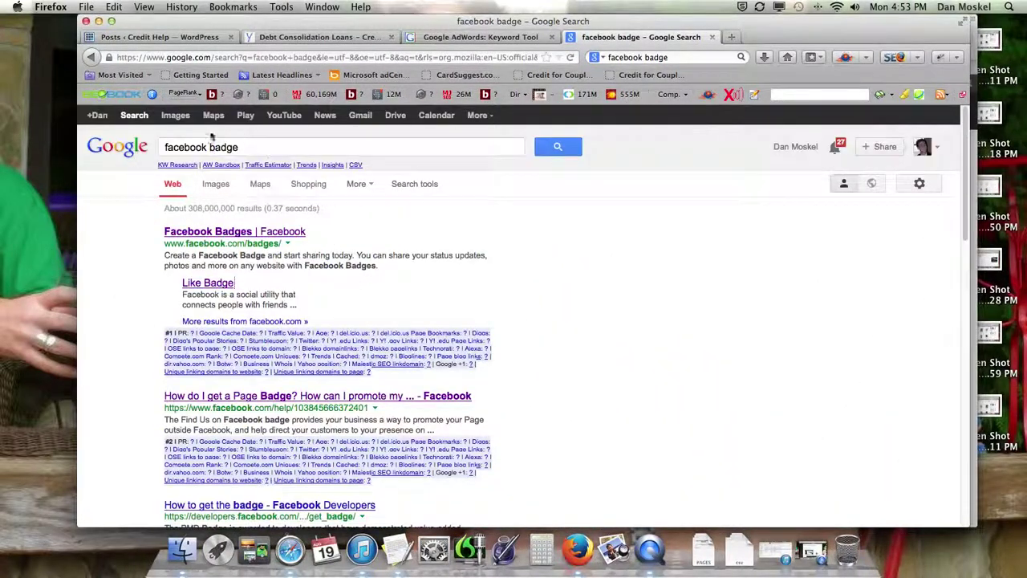
key("super+Tab")
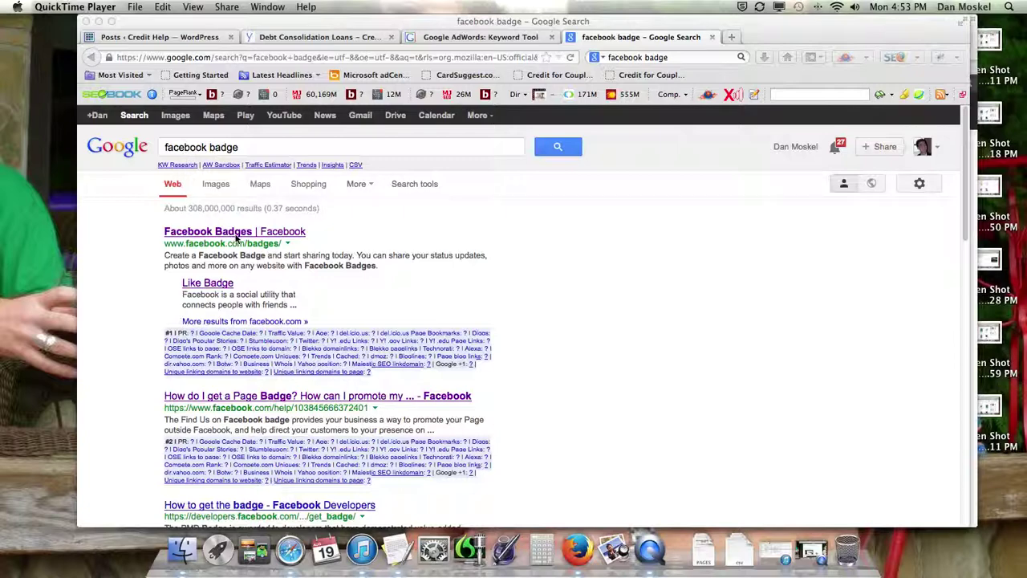
left_click(208, 285)
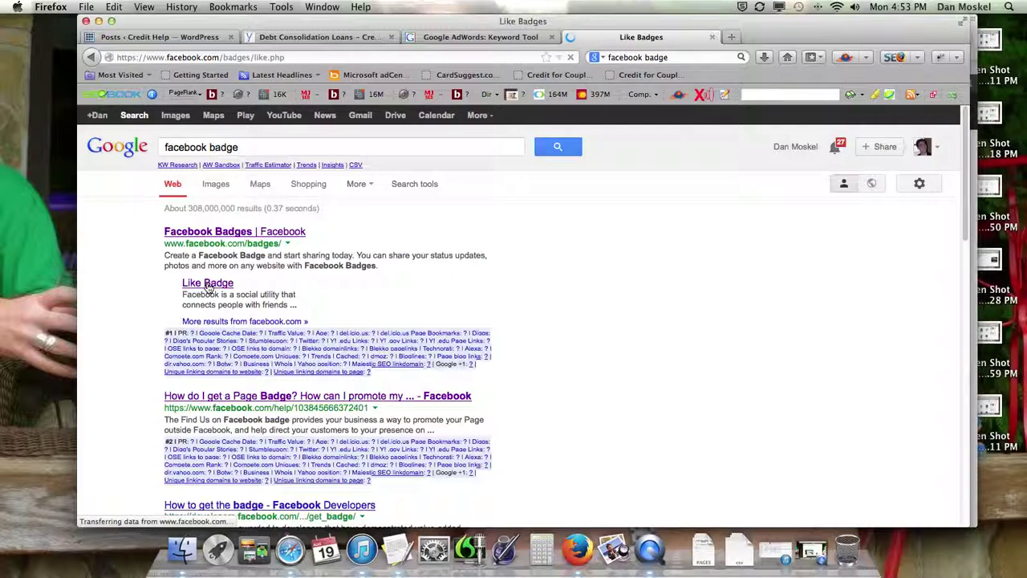
left_click(91, 57)
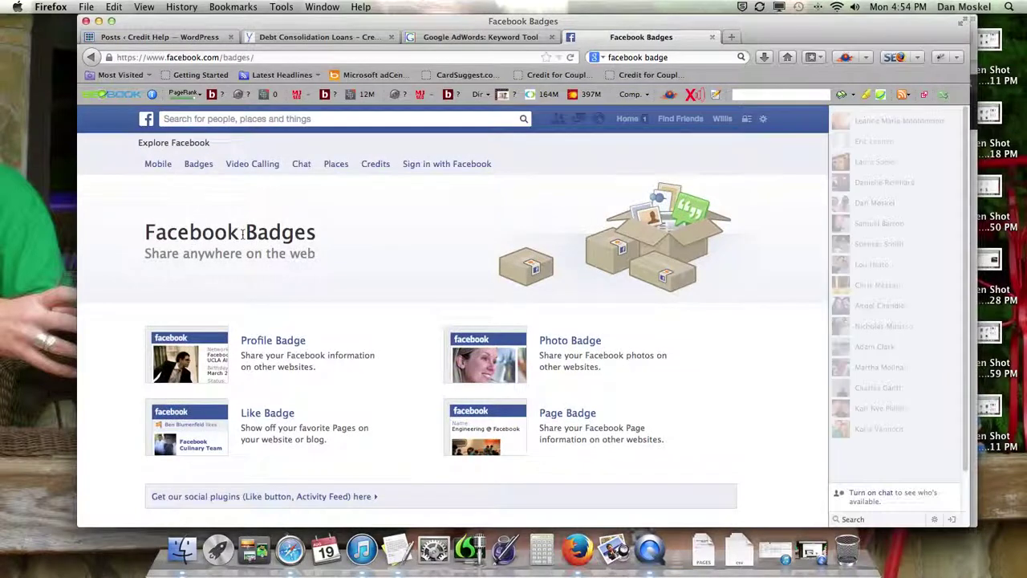
scroll(358, 353, "down", 2)
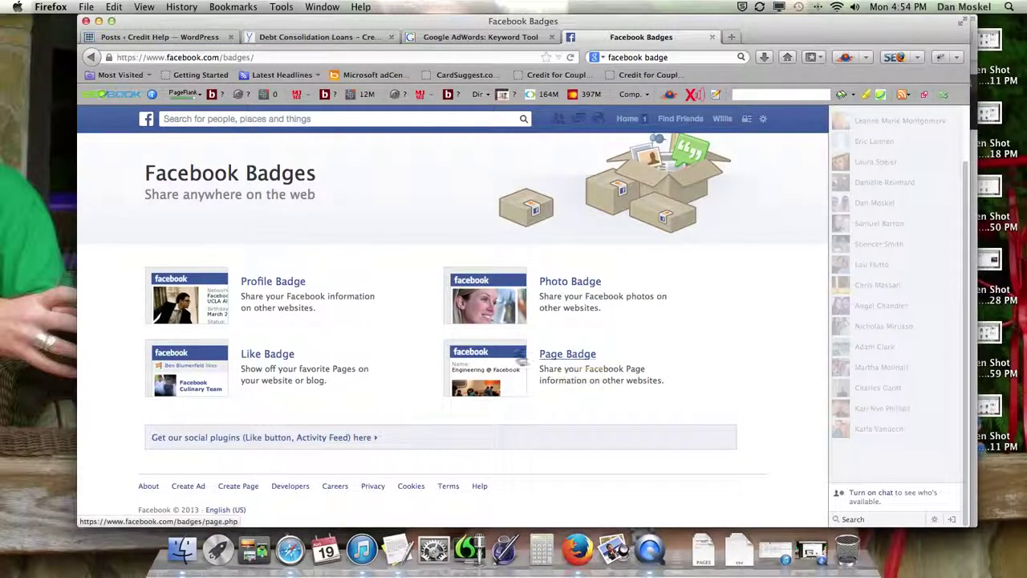
- Open the Like Box social plugin docs and highlight the 292-pixel minimum width note
left_click(201, 439)
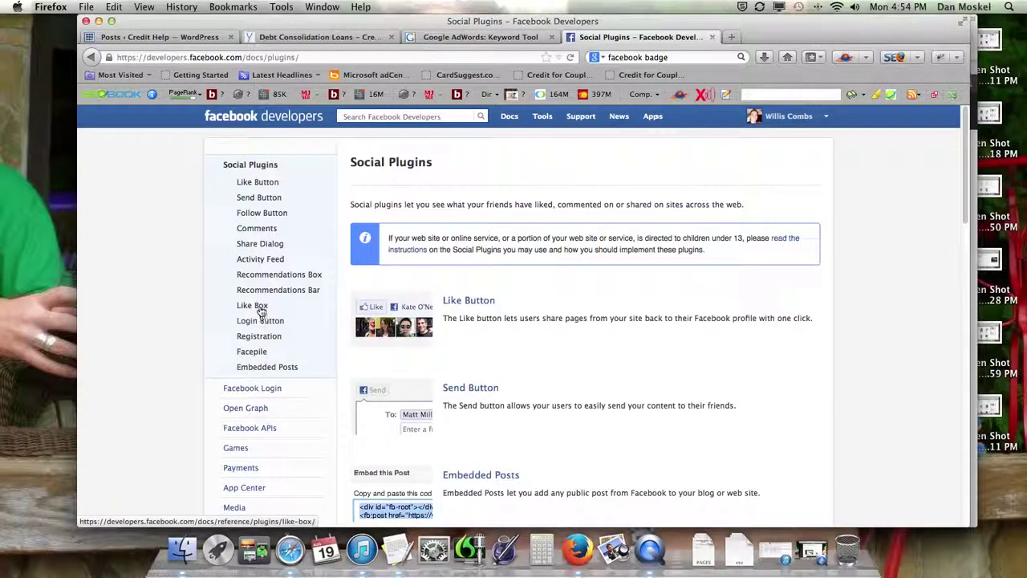
scroll(472, 328, "down", 5)
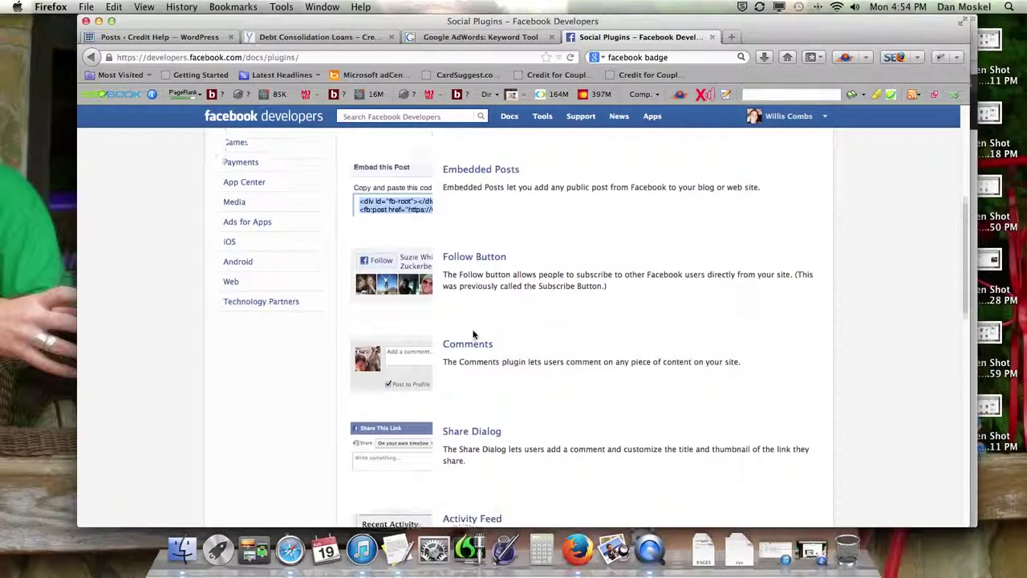
scroll(511, 324, "down", 5)
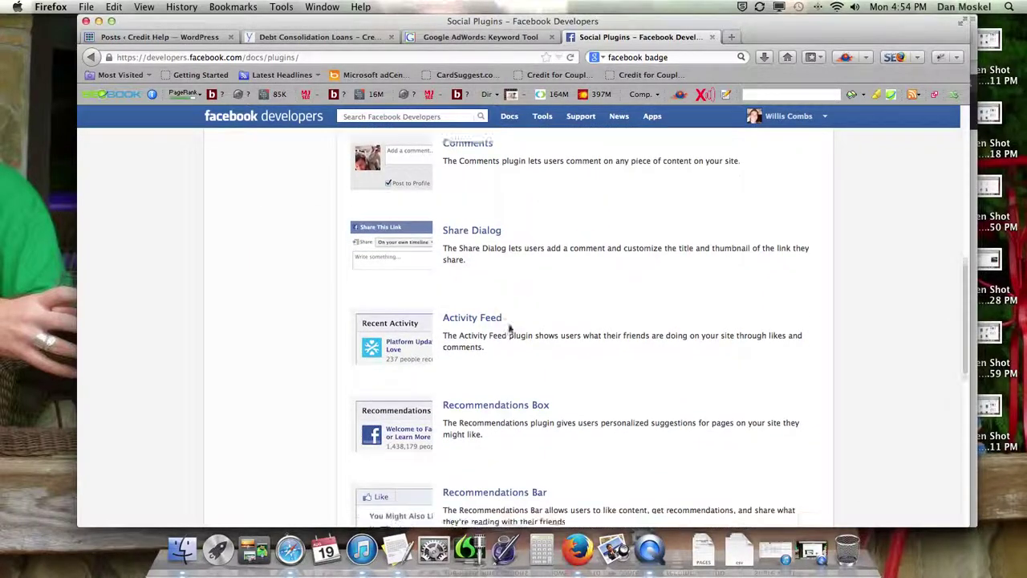
scroll(509, 328, "down", 1)
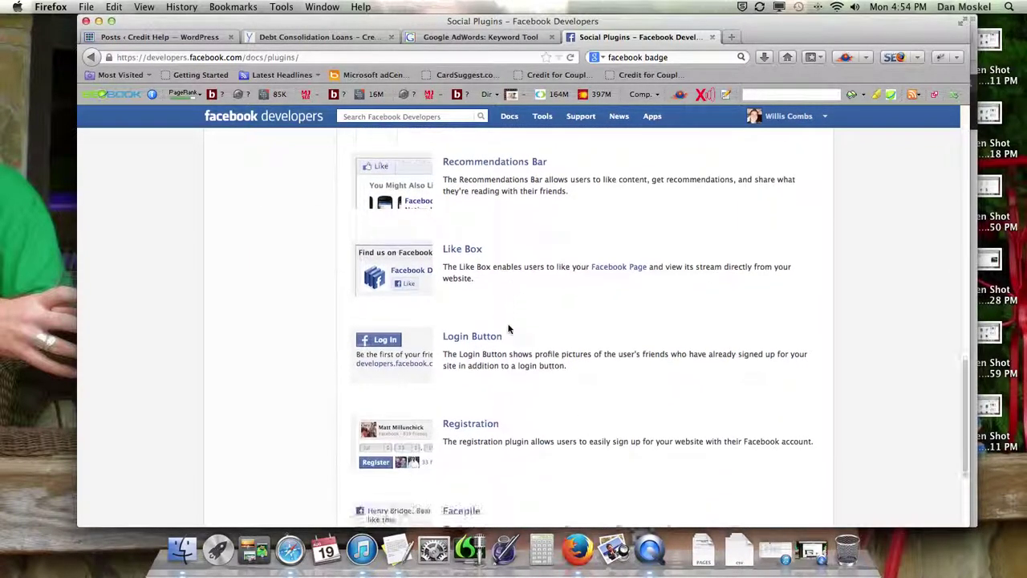
scroll(509, 329, "up", 4)
scroll(506, 324, "up", 6)
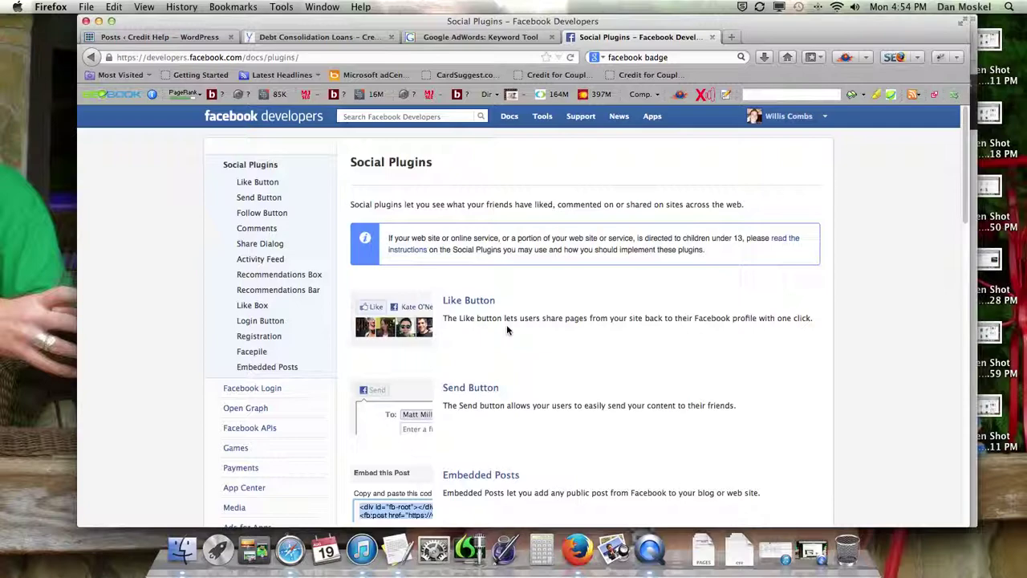
left_click(252, 307)
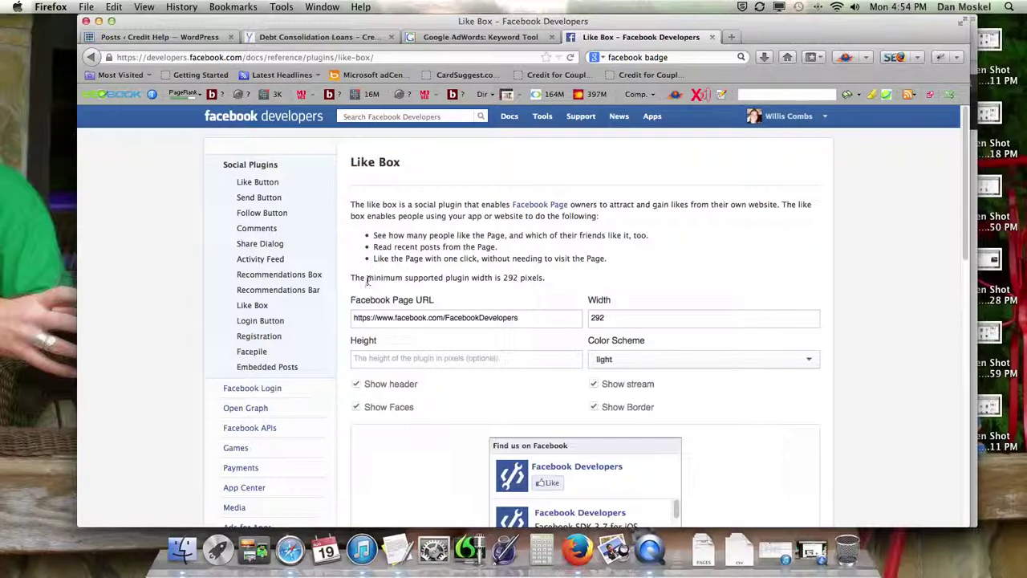
left_click_drag(366, 279, 535, 277)
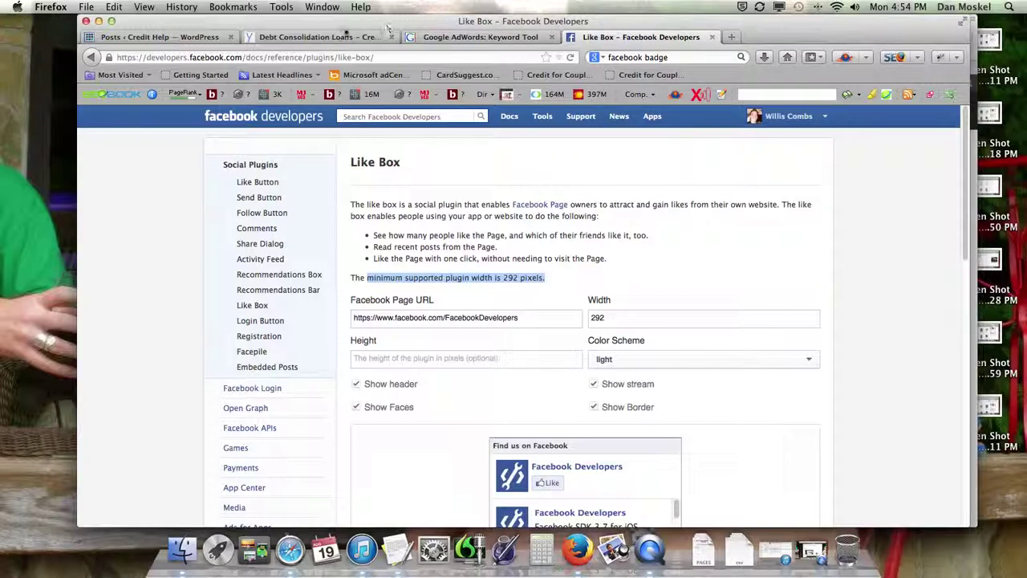
- Minimize Facebook Developers and scroll through the Dating Tips post and its sidebar in Safari
left_click(98, 21)
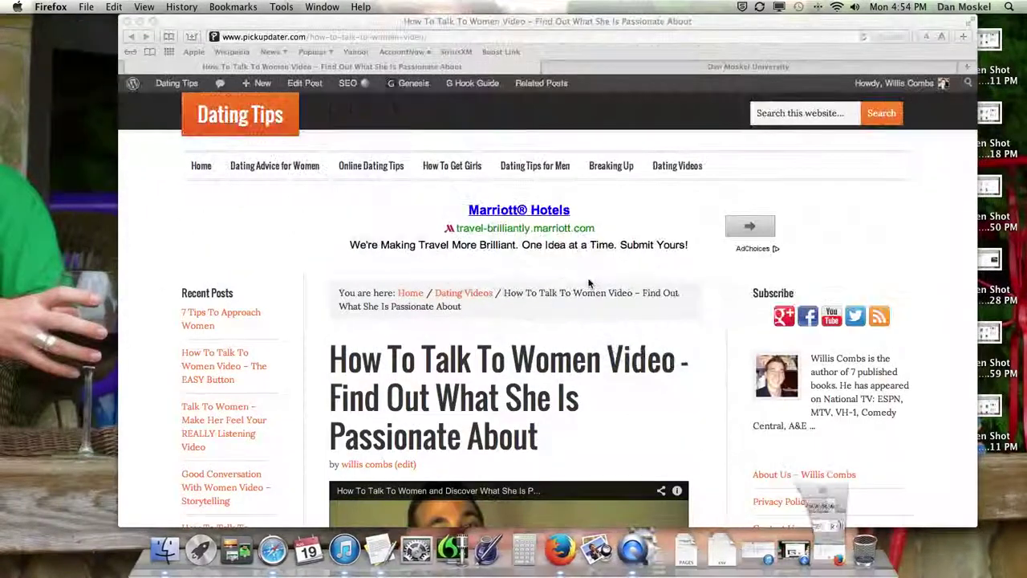
scroll(834, 353, "down", 2)
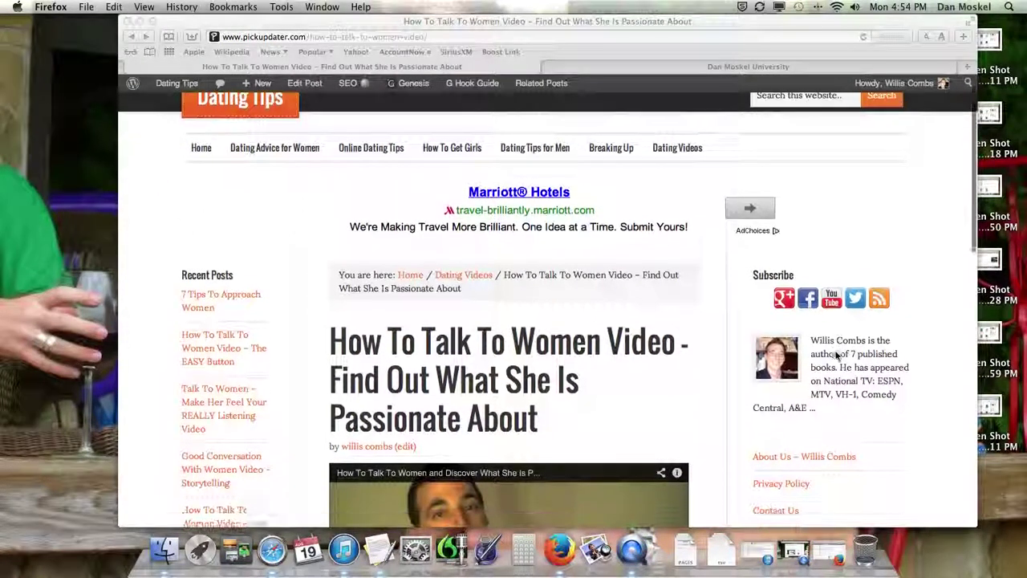
scroll(834, 353, "up", 2)
scroll(835, 353, "down", 4)
scroll(835, 354, "down", 5)
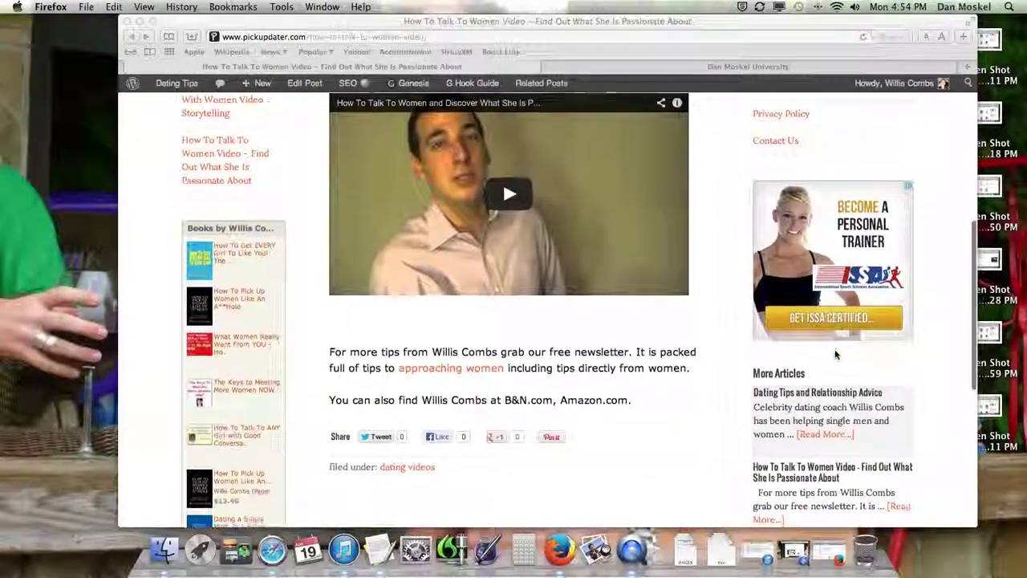
scroll(834, 354, "down", 5)
scroll(834, 354, "down", 3)
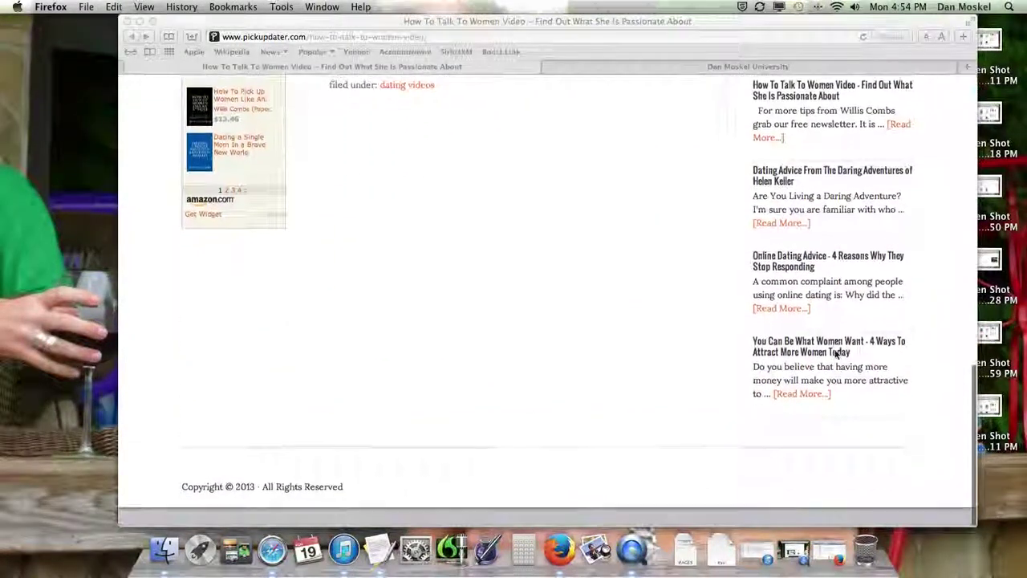
scroll(827, 349, "up", 20)
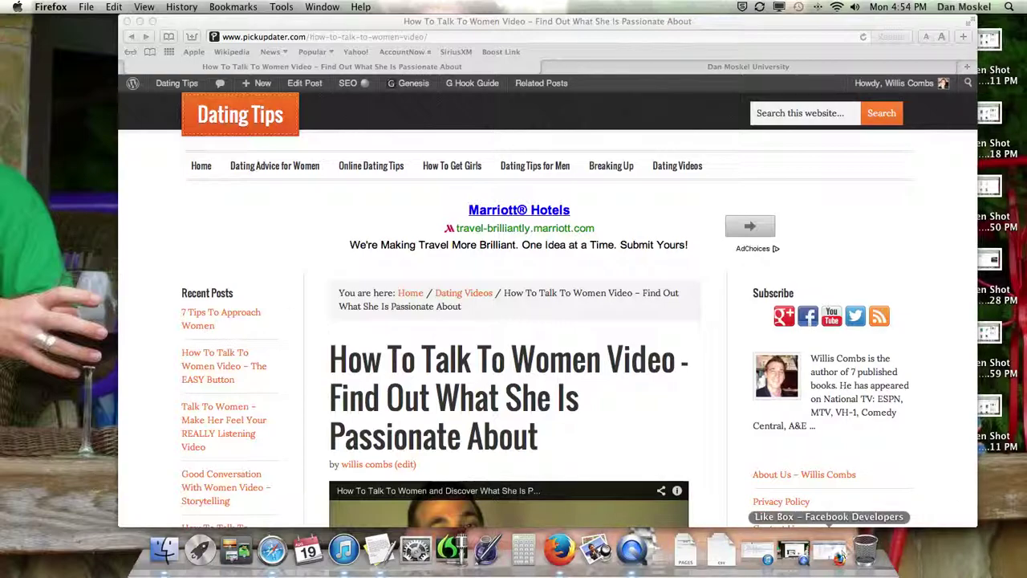
left_click(830, 551)
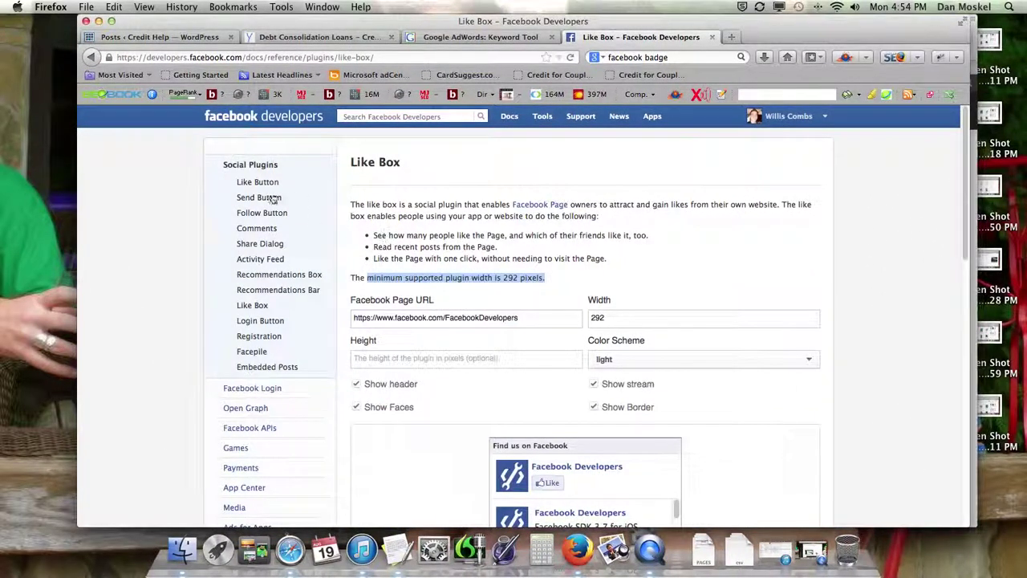
- Look through the Like Button docs, then open the Follow Button plugin documentation
left_click(258, 184)
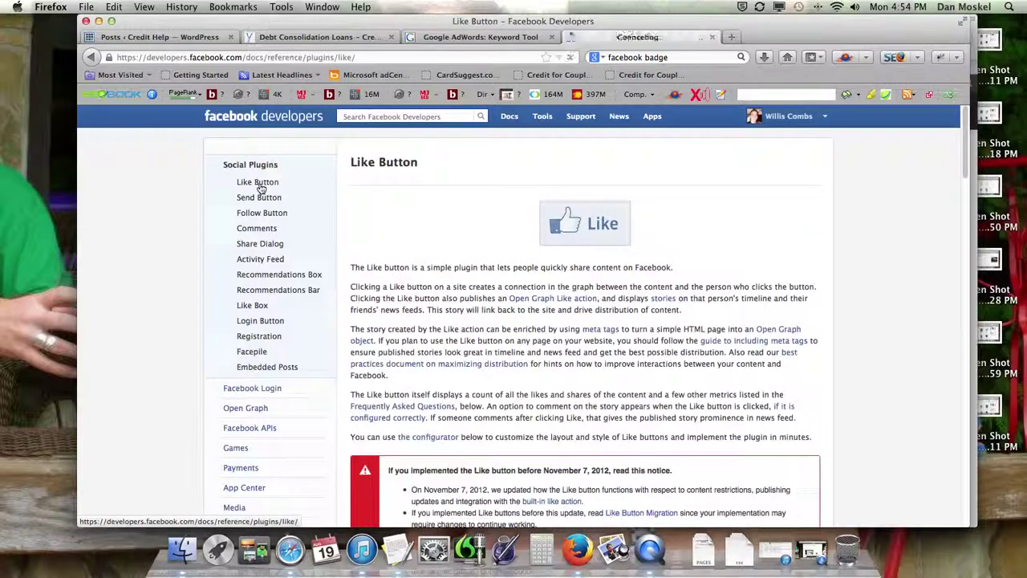
scroll(562, 368, "down", 10)
scroll(563, 368, "down", 8)
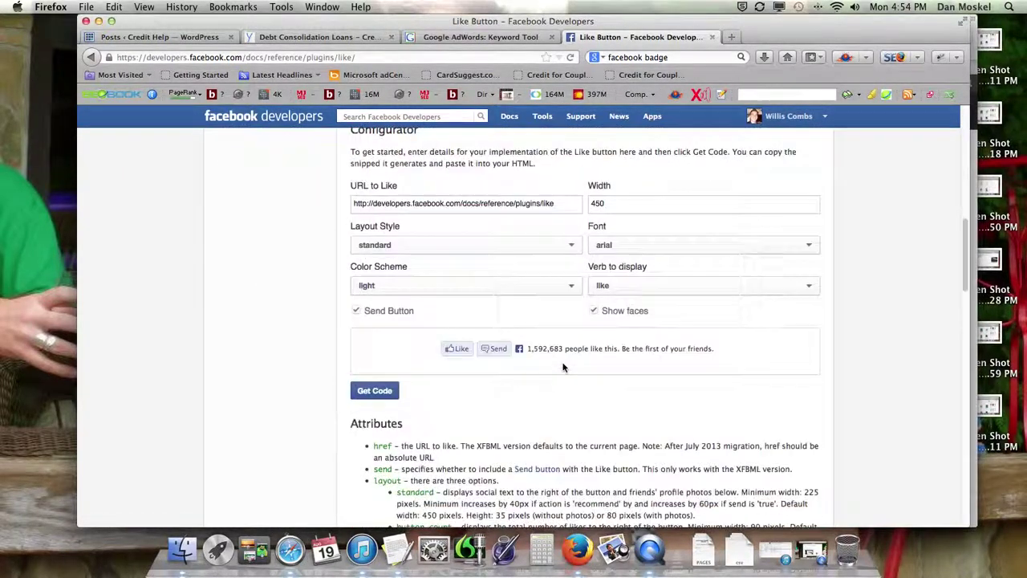
scroll(563, 367, "up", 12)
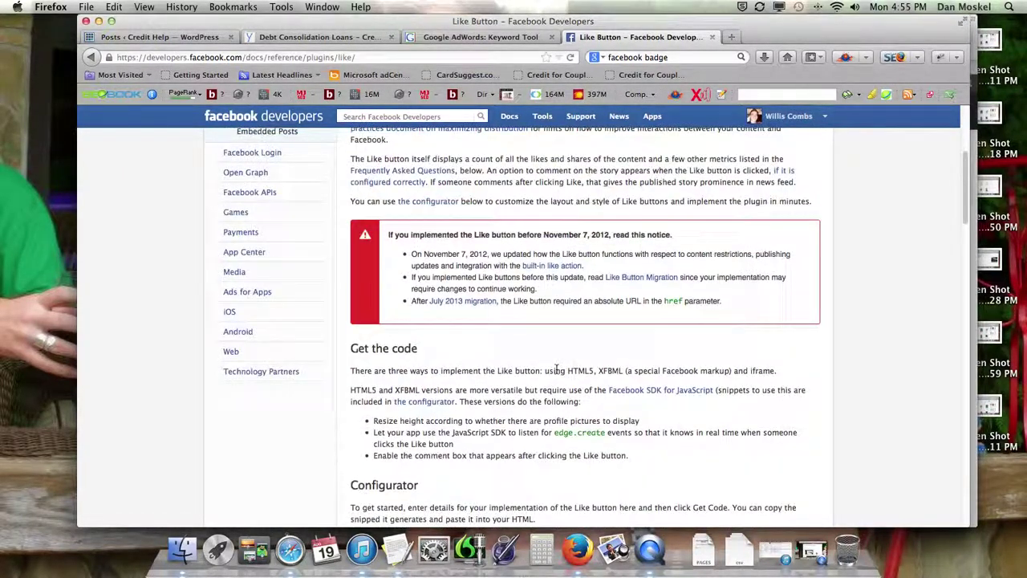
scroll(246, 222, "up", 7)
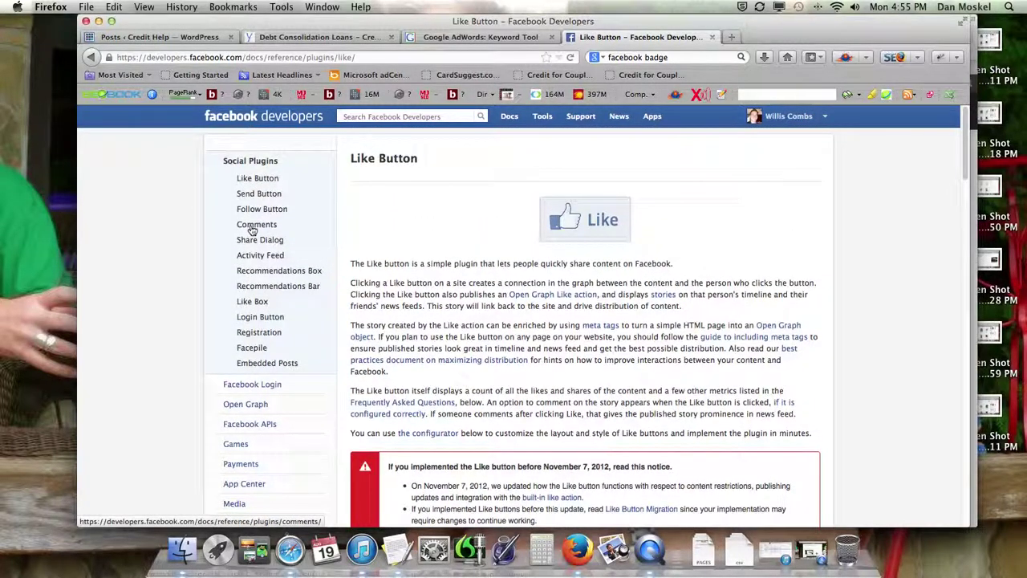
left_click(261, 209)
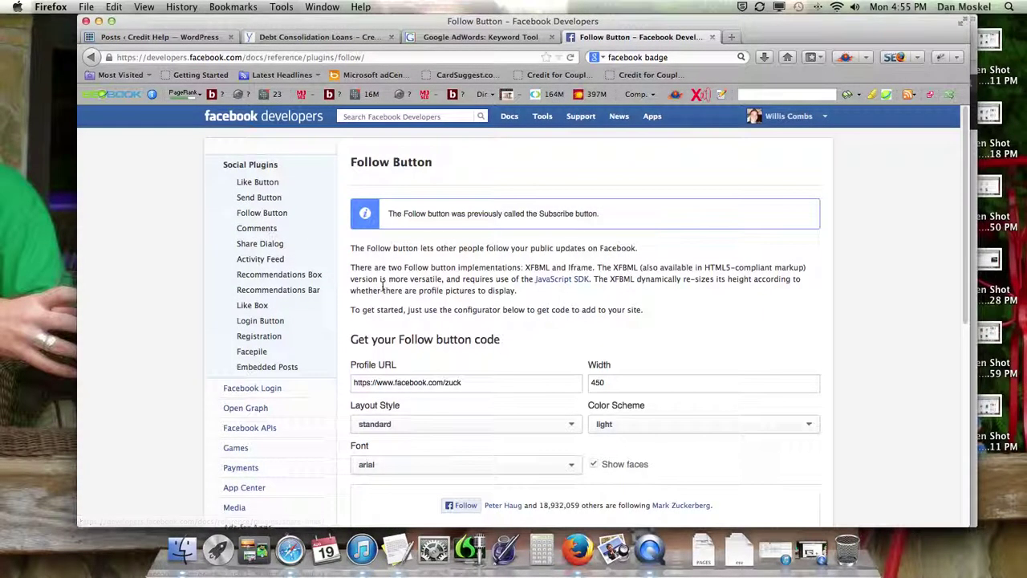
scroll(515, 303, "down", 1)
scroll(515, 302, "up", 1)
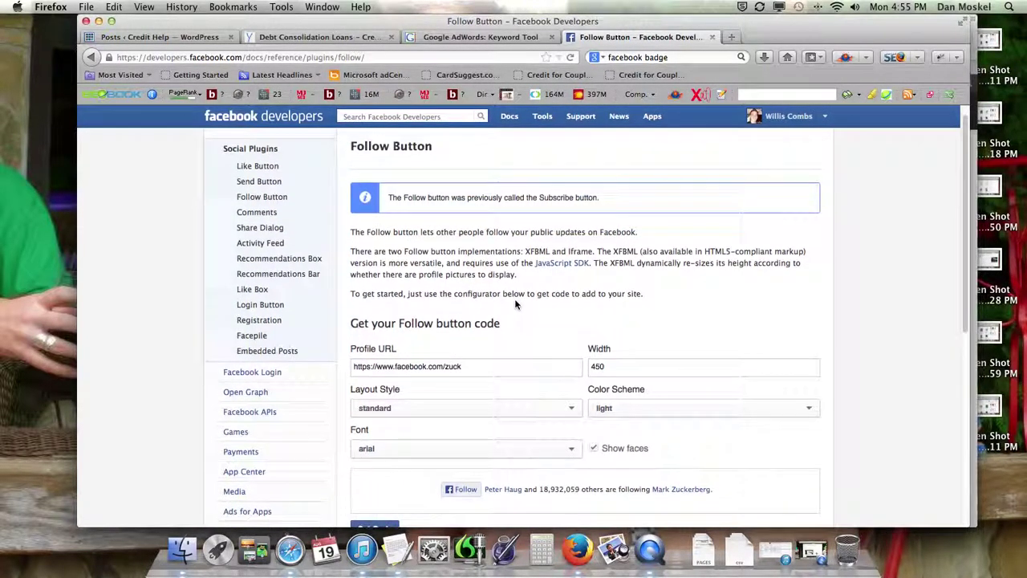
scroll(515, 303, "down", 3)
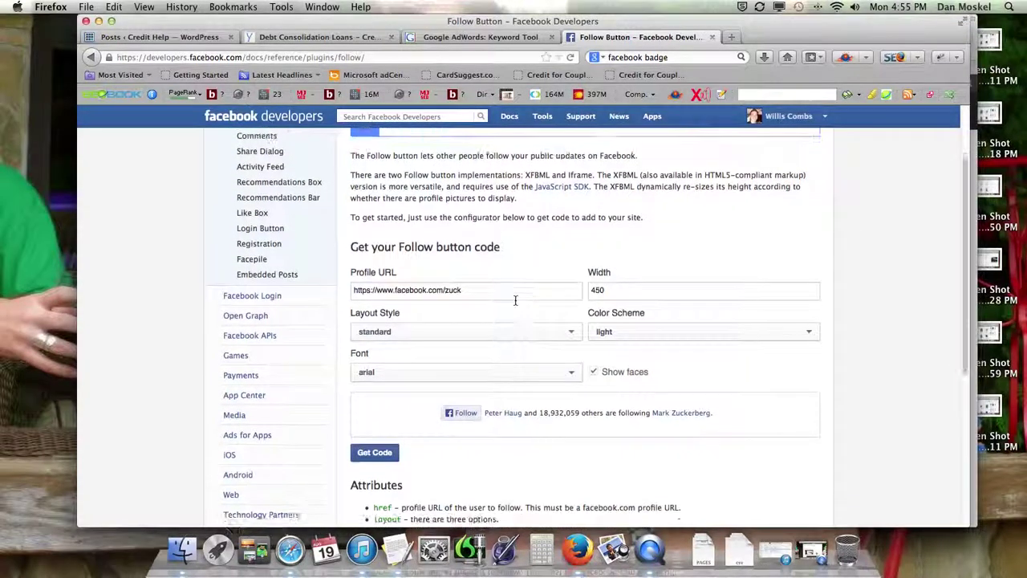
scroll(515, 303, "up", 2)
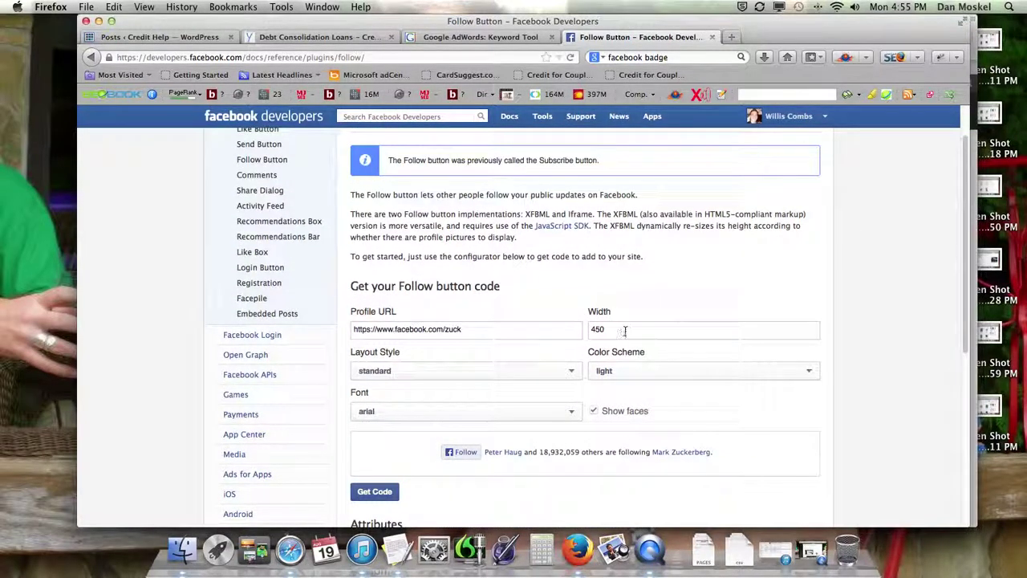
- Change the Follow button width from 450 to 250 and refresh the preview
double_click(621, 330)
type("25")
left_click(378, 312)
triple_click(378, 312)
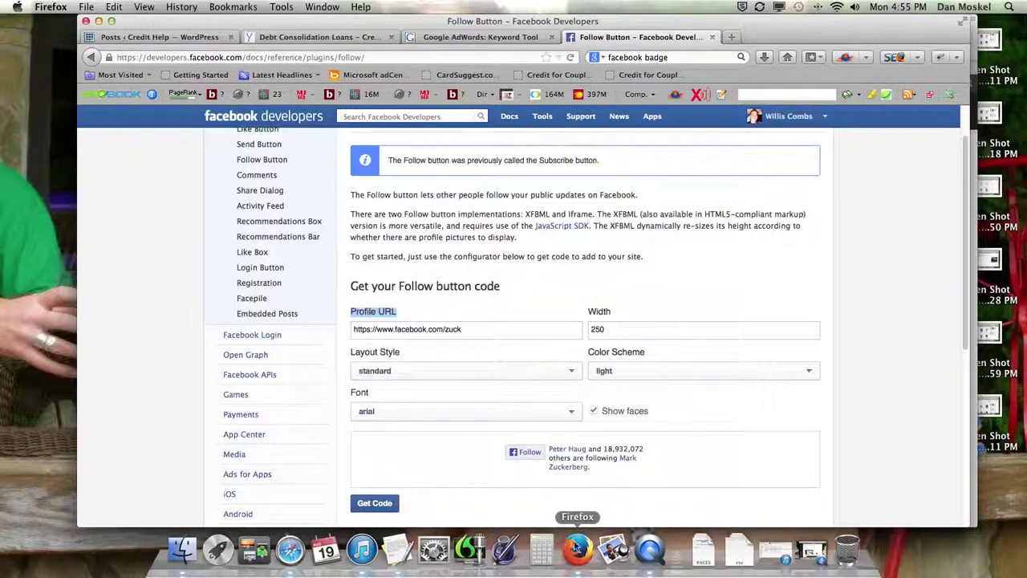
left_click(290, 550)
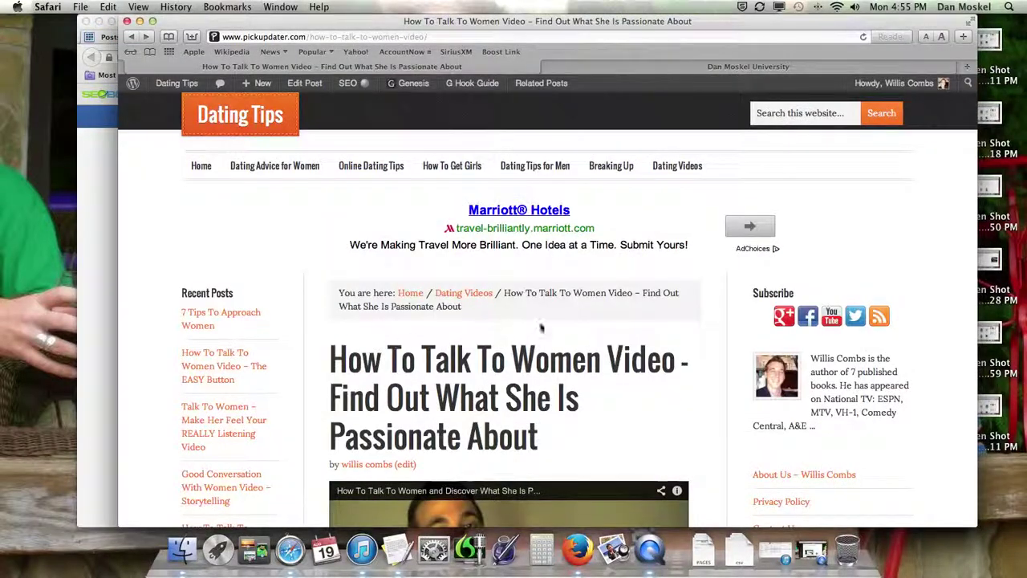
- Open the author's Facebook page from the blog's Subscribe icon and cut its URL
left_click(808, 317)
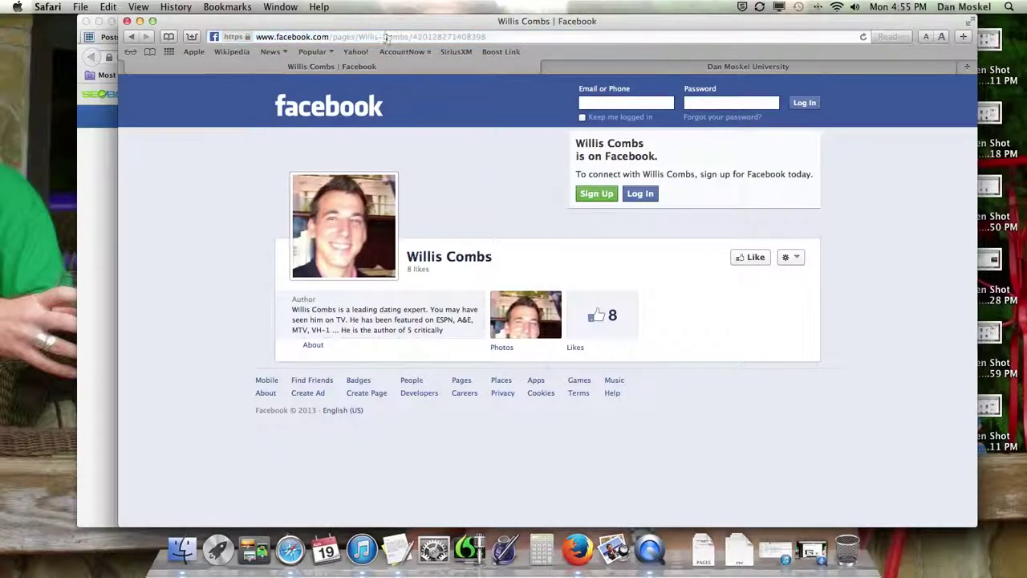
left_click(390, 37)
key("super+c")
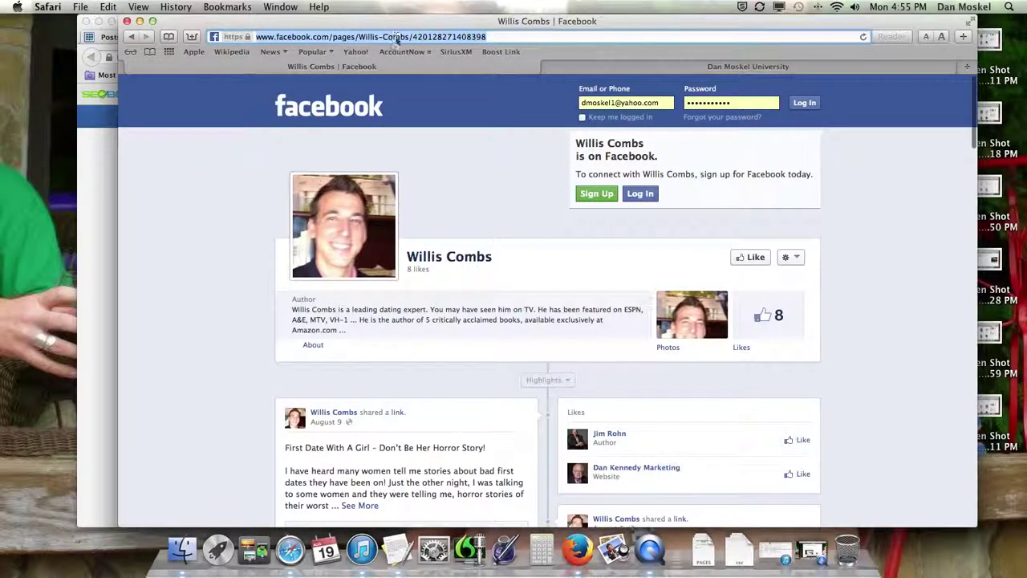
right_click(393, 37)
left_click(437, 95)
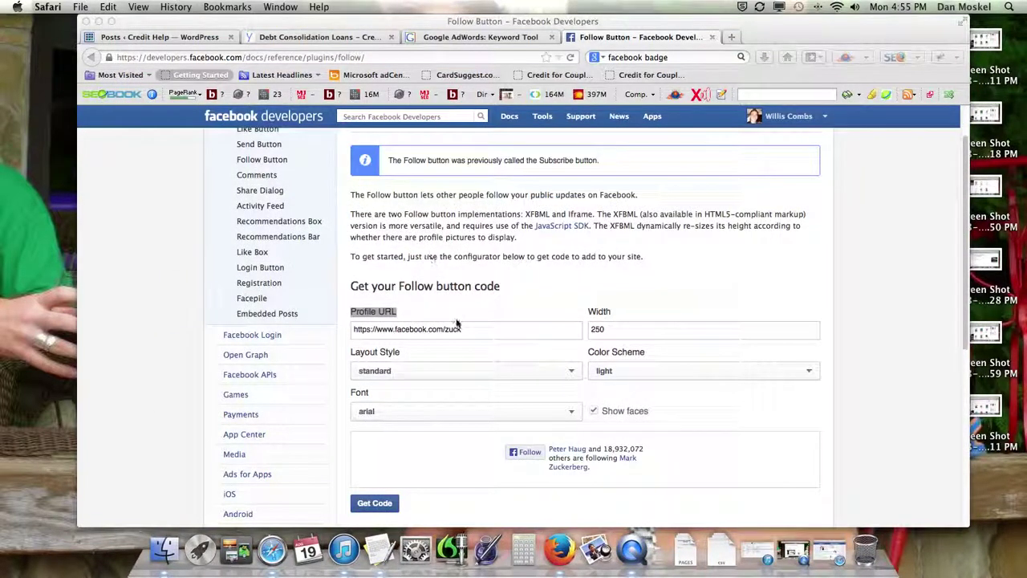
- Paste the author's Facebook page URL as the Profile URL and settle on the standard layout after trying button_count and box_count
left_click_drag(474, 329, 334, 321)
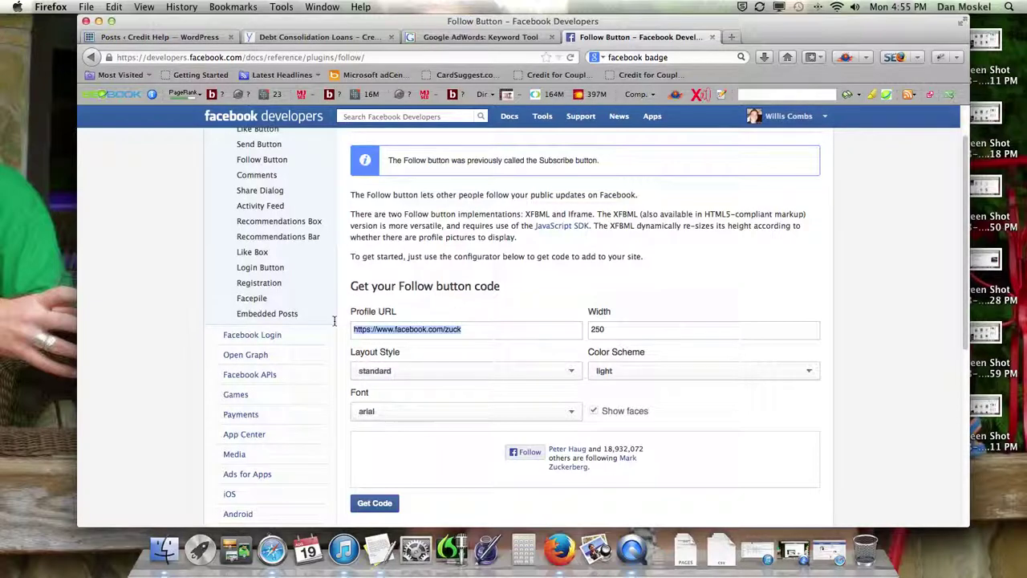
key("super+v")
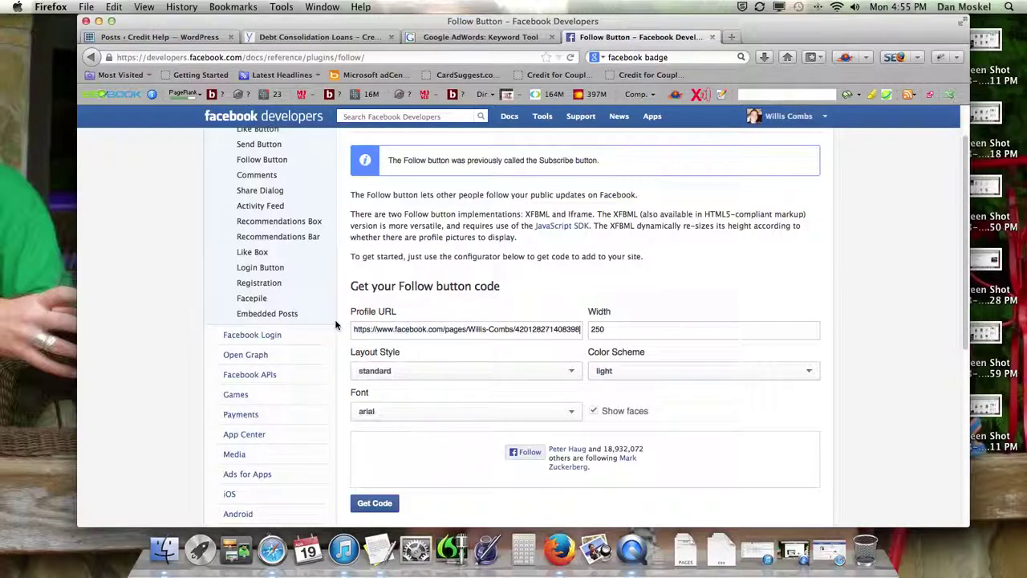
left_click(570, 372)
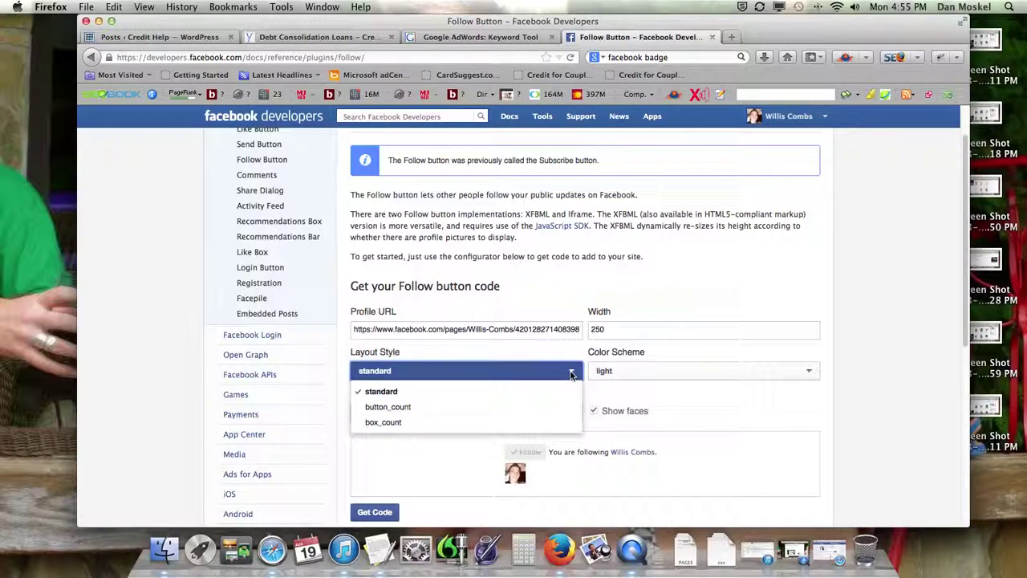
left_click(452, 411)
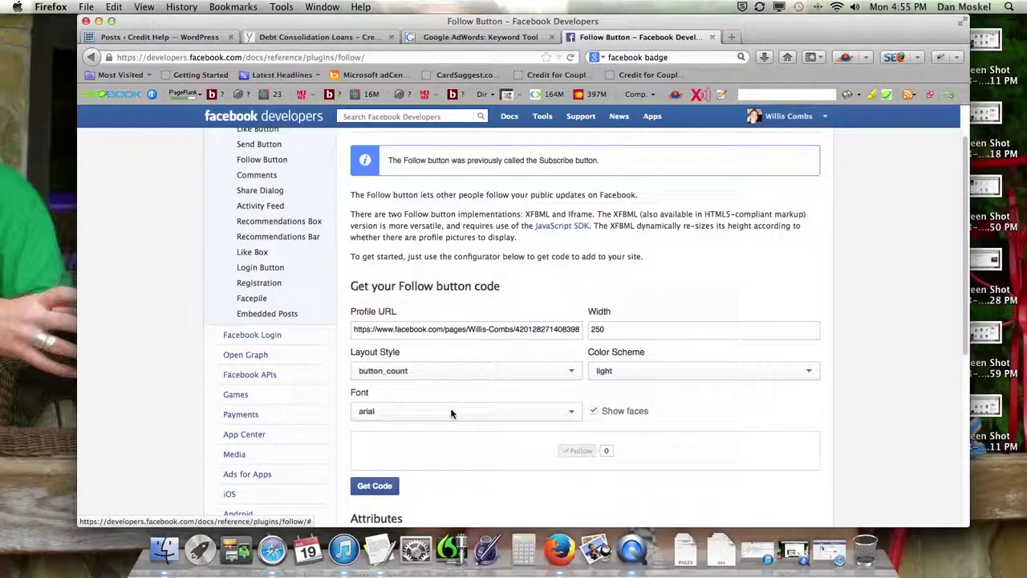
left_click(573, 372)
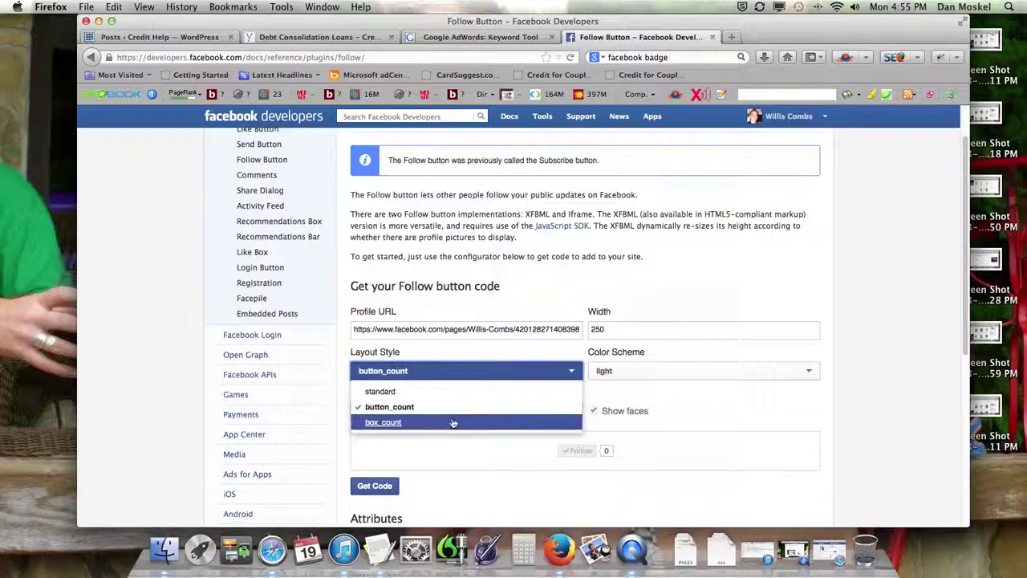
left_click(452, 422)
left_click(571, 372)
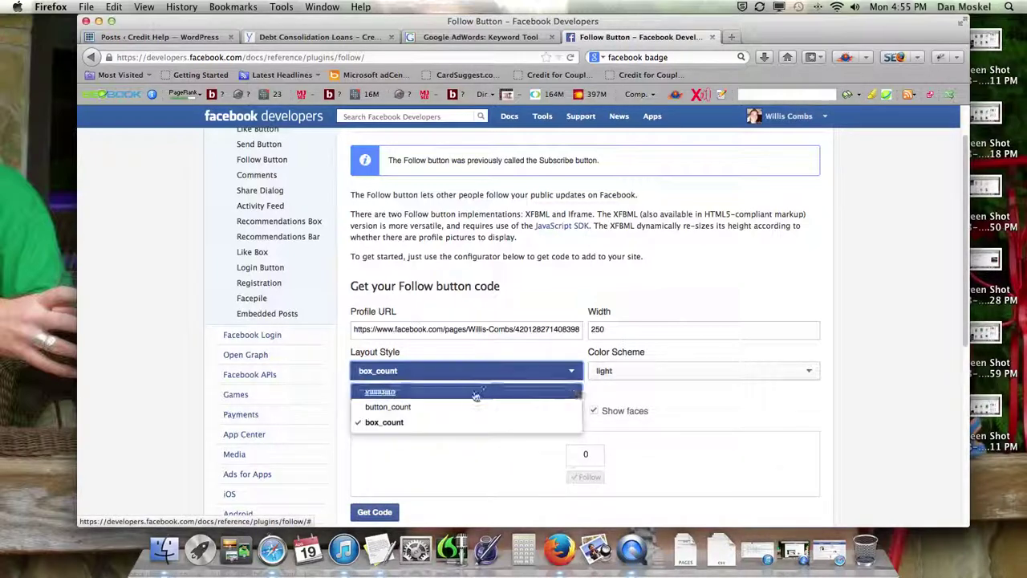
left_click(470, 395)
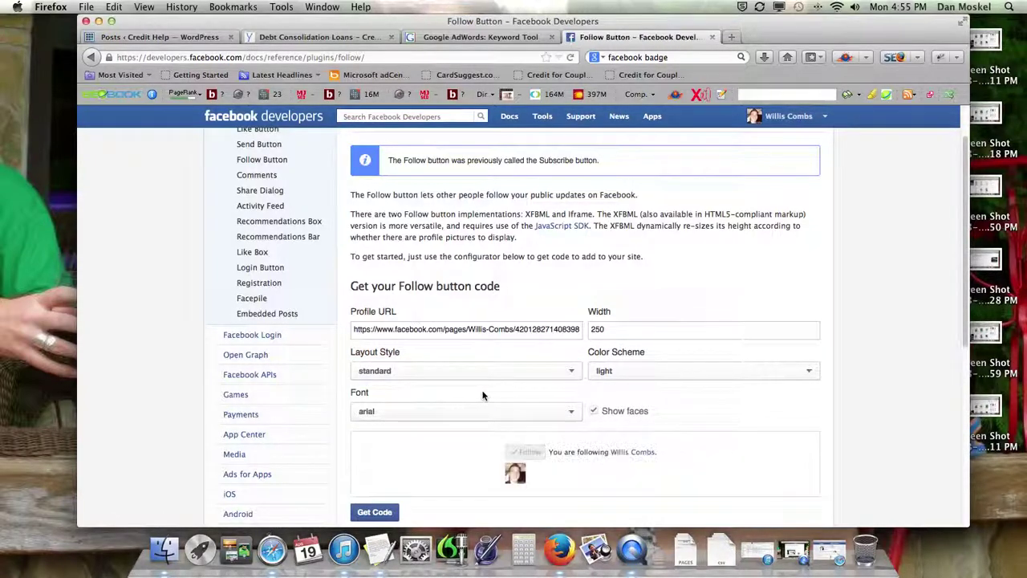
- Keep the light colour scheme and arial font
left_click(806, 372)
left_click(805, 371)
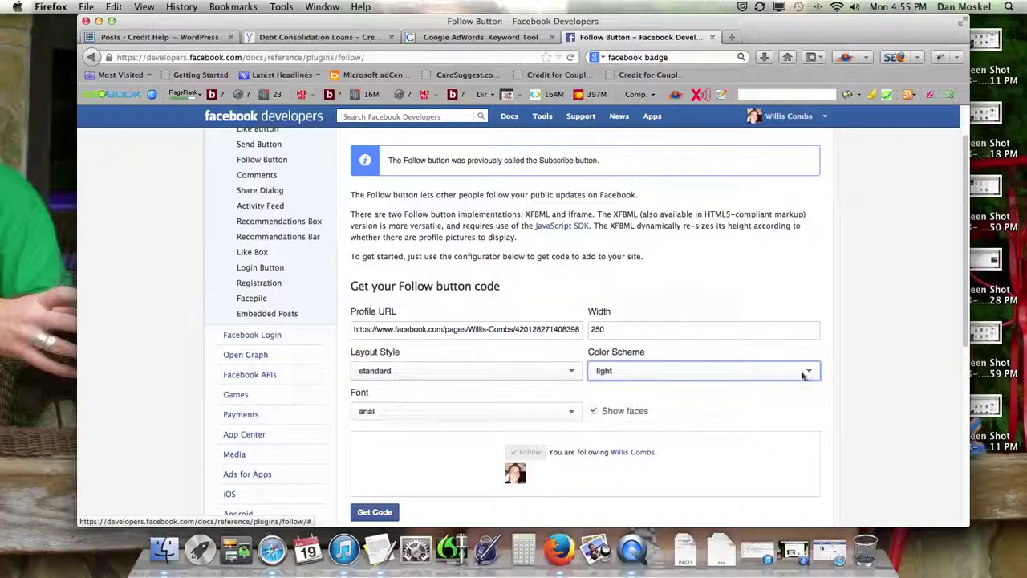
left_click(568, 414)
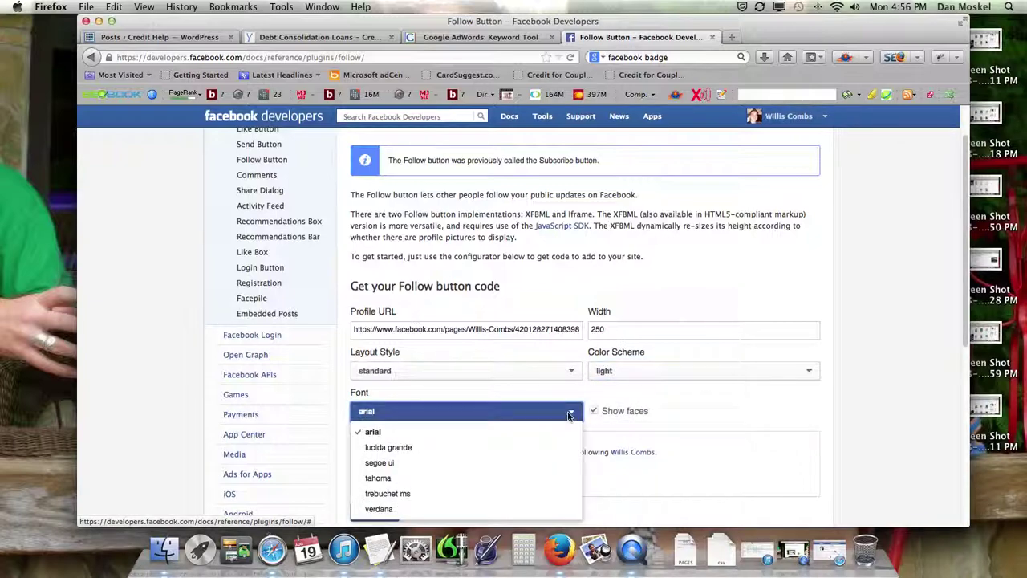
left_click(569, 414)
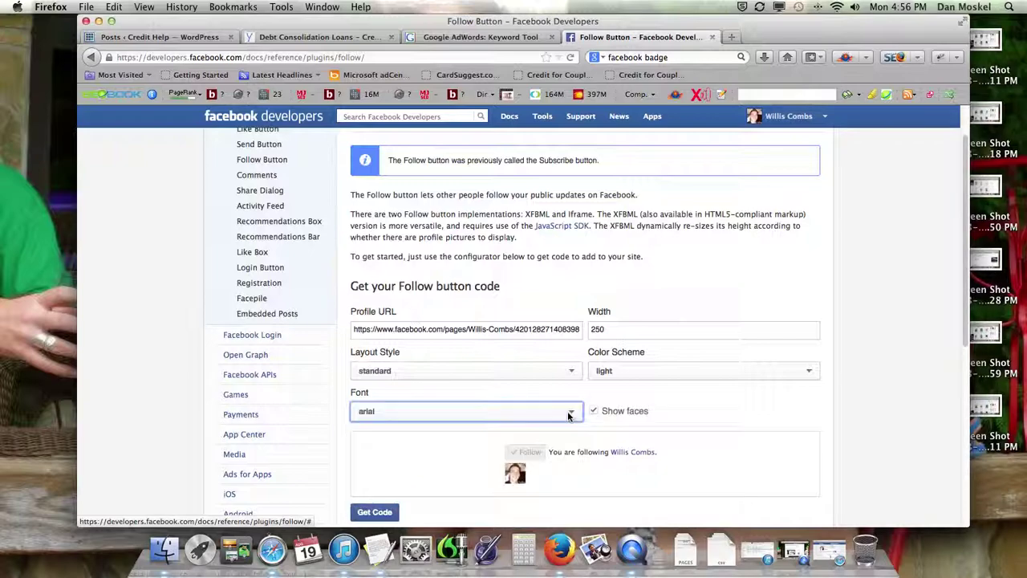
scroll(571, 419, "down", 5)
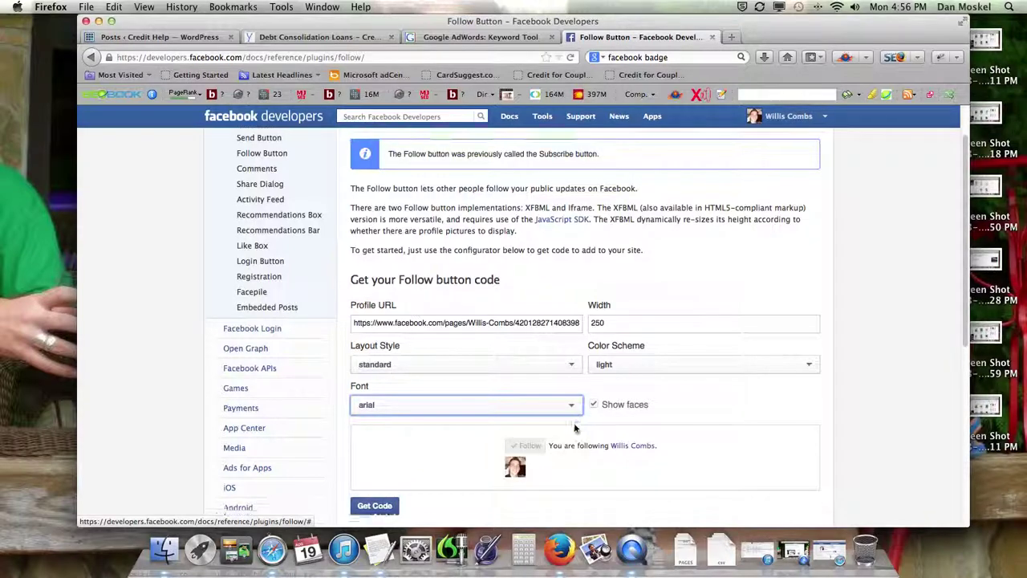
- Generate the Follow button code and copy the HTML5 fb-follow div snippet
left_click(374, 369)
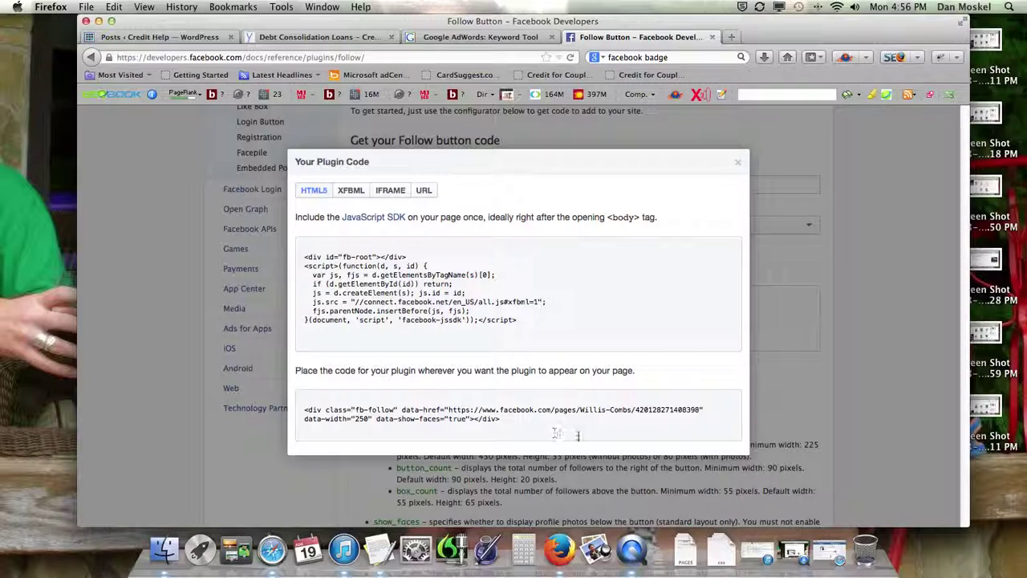
left_click_drag(534, 425, 311, 405)
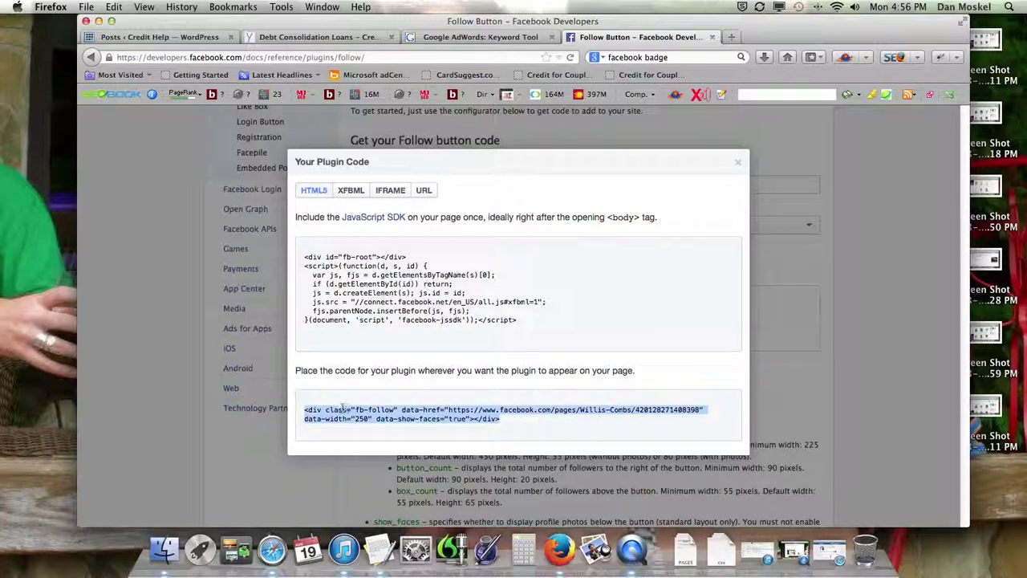
right_click(345, 408)
left_click(386, 287)
- Browse the XFBML, IFRAME and URL versions, recopy the HTML5 div snippet, and minimize Firefox
left_click(355, 190)
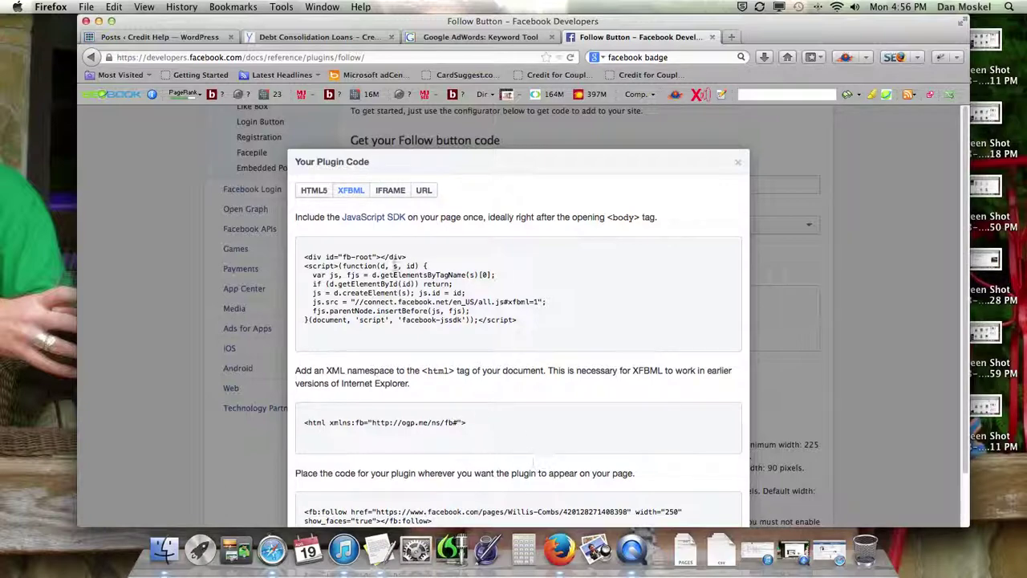
left_click(390, 198)
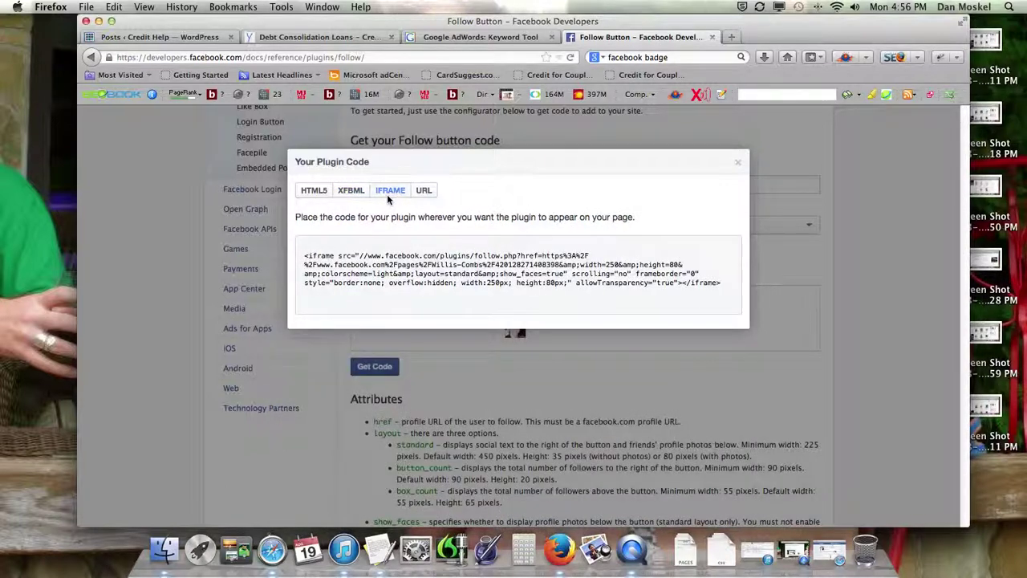
left_click(422, 194)
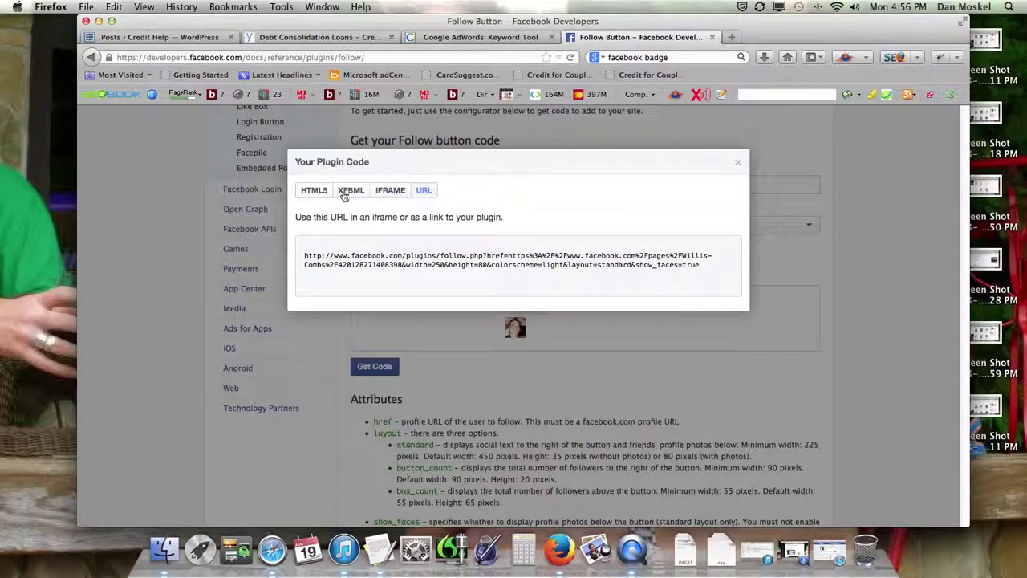
left_click(317, 195)
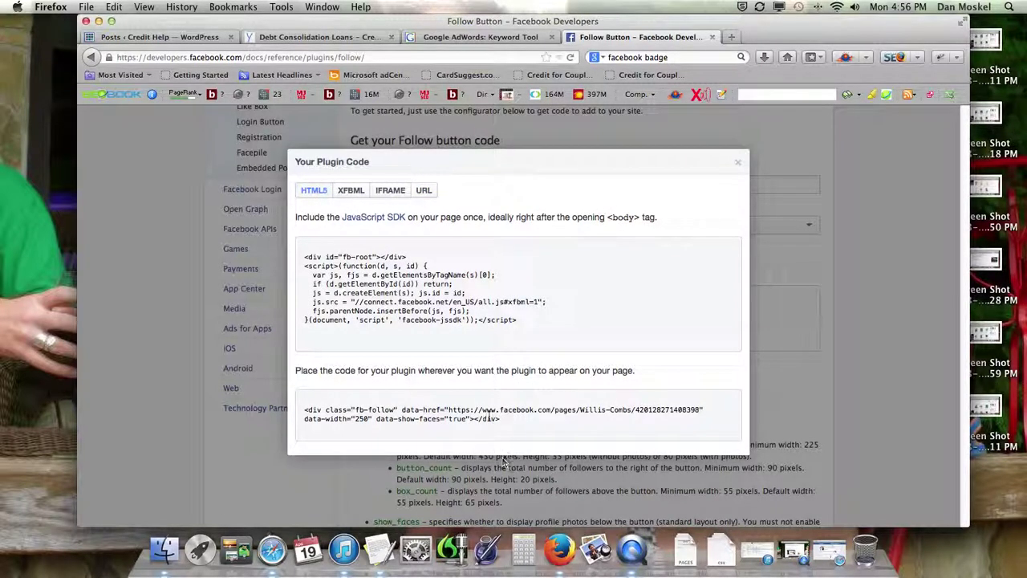
left_click_drag(501, 419, 305, 405)
right_click(312, 406)
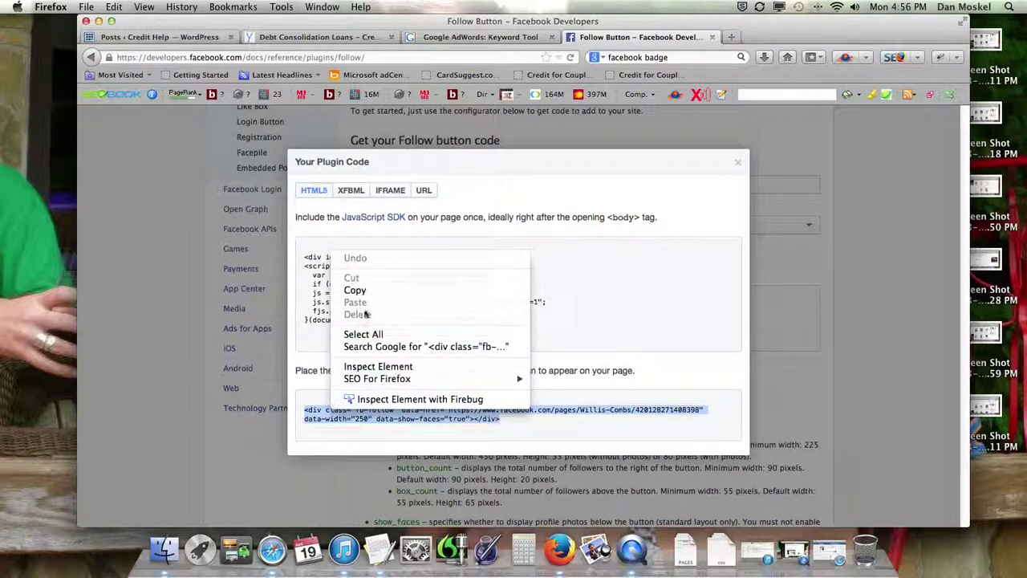
left_click(367, 291)
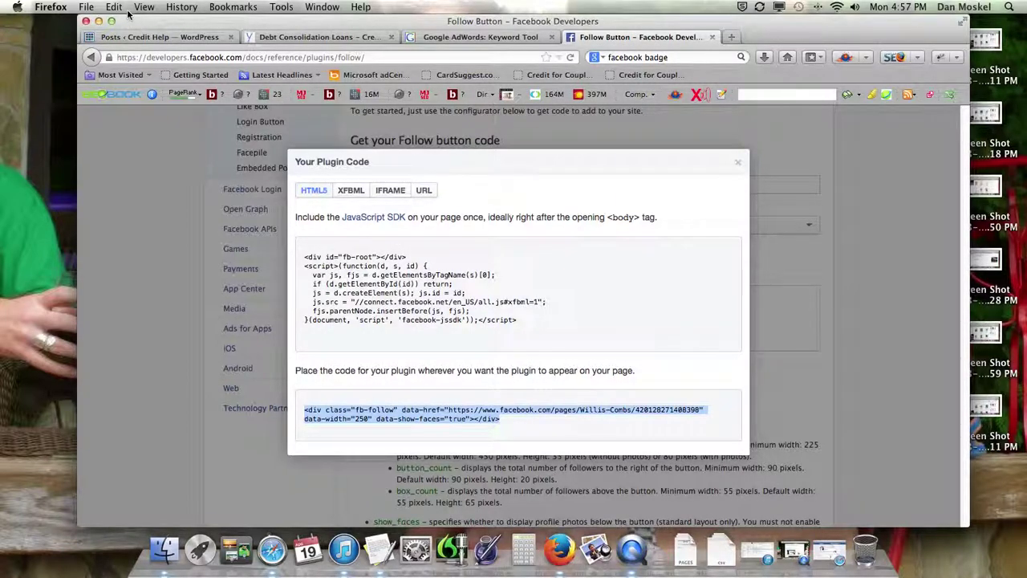
left_click(99, 21)
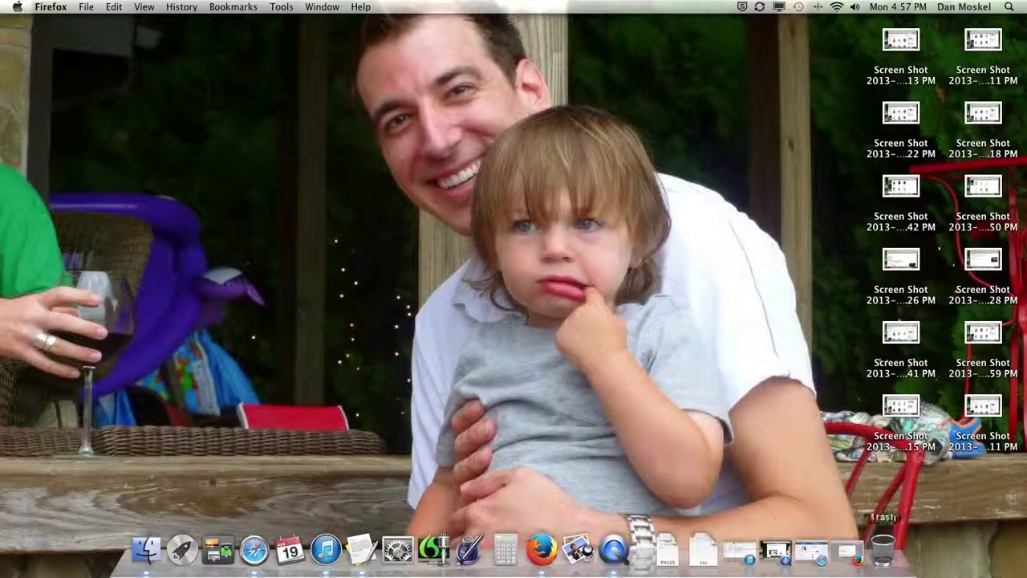
- Return to the blog in Safari and go to the WordPress dashboard's Widgets settings
left_click(812, 554)
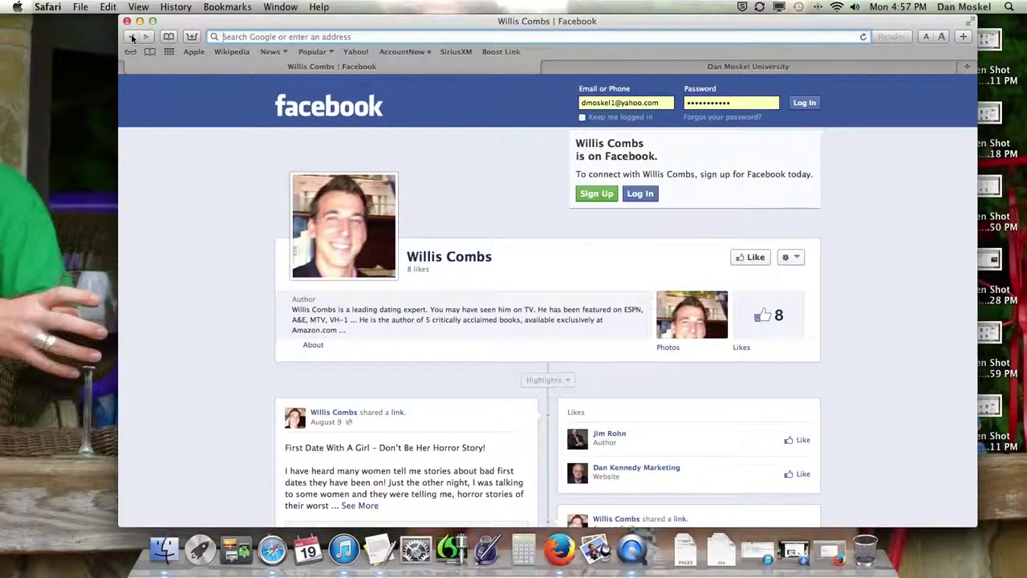
left_click(131, 36)
mouse_move(176, 85)
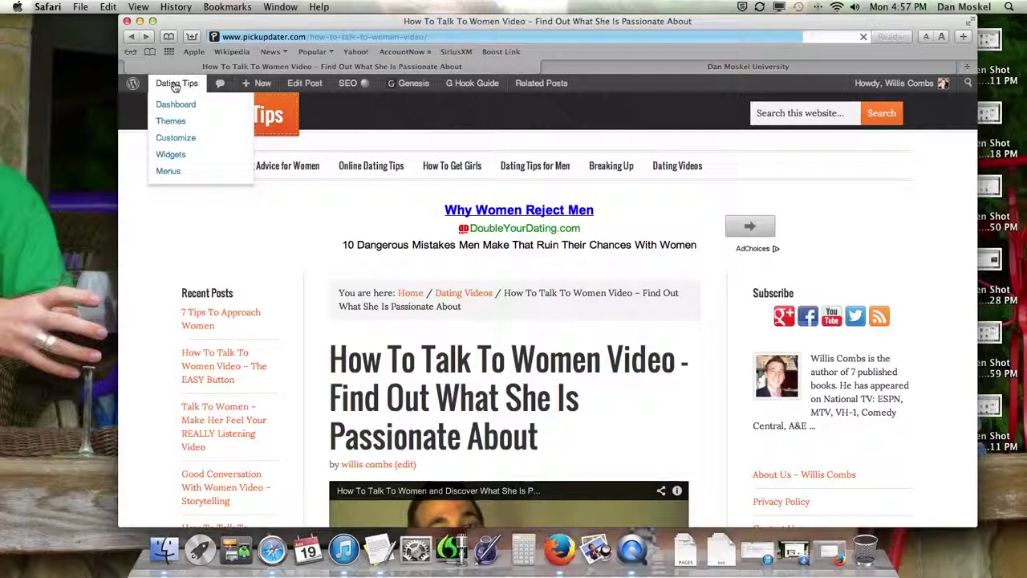
left_click(174, 106)
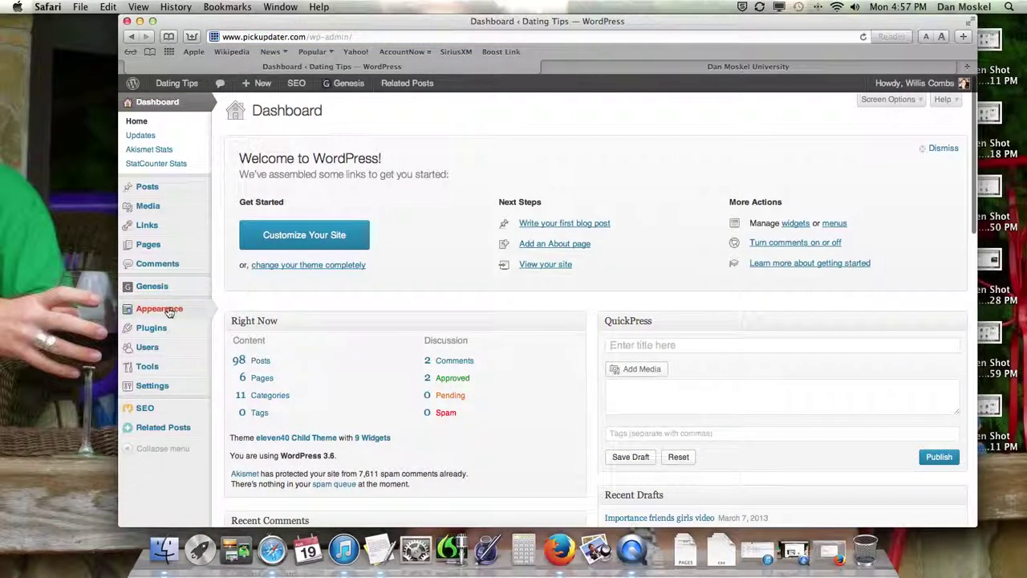
mouse_move(169, 310)
left_click(245, 338)
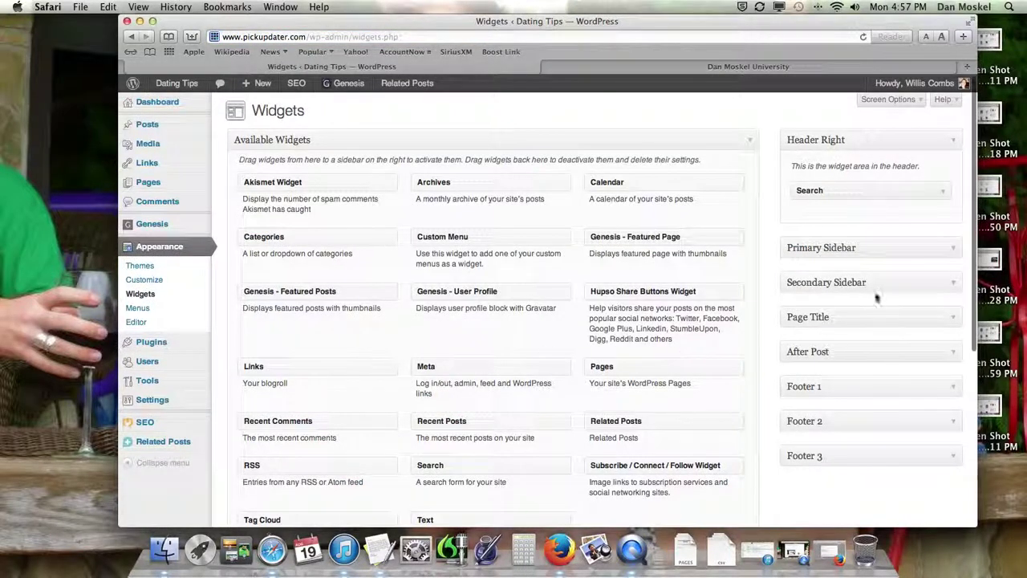
- Add a Text widget to the Primary Sidebar with the pasted fb-follow code and save it
left_click(952, 254)
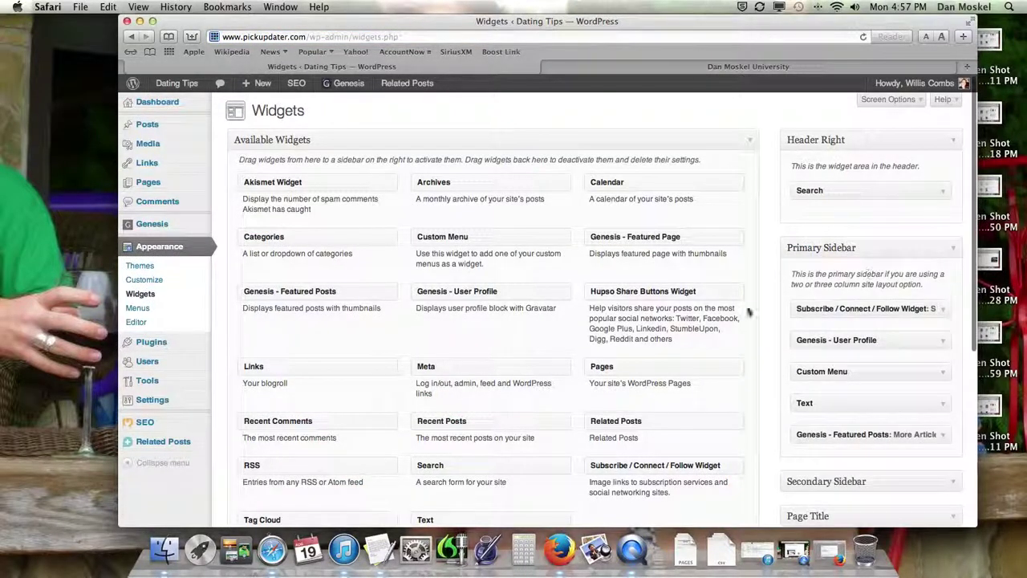
scroll(458, 481, "down", 1)
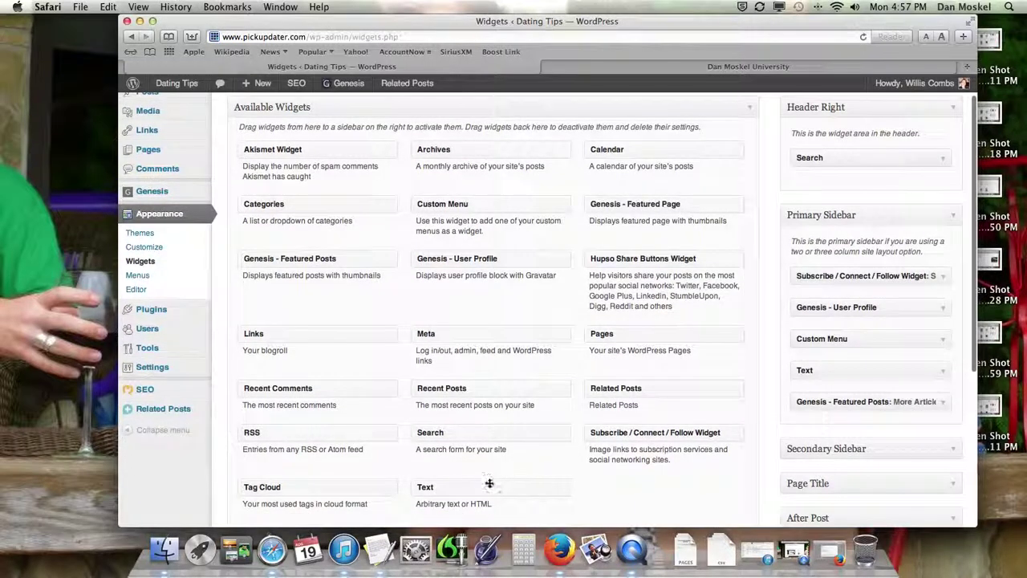
left_click_drag(458, 485, 824, 269)
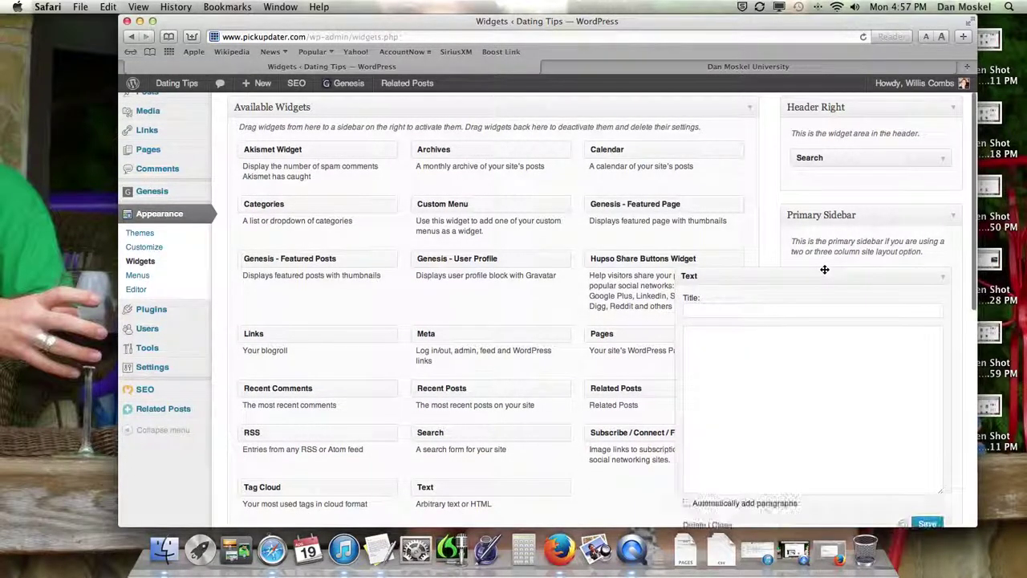
left_click(821, 349)
key("super+v")
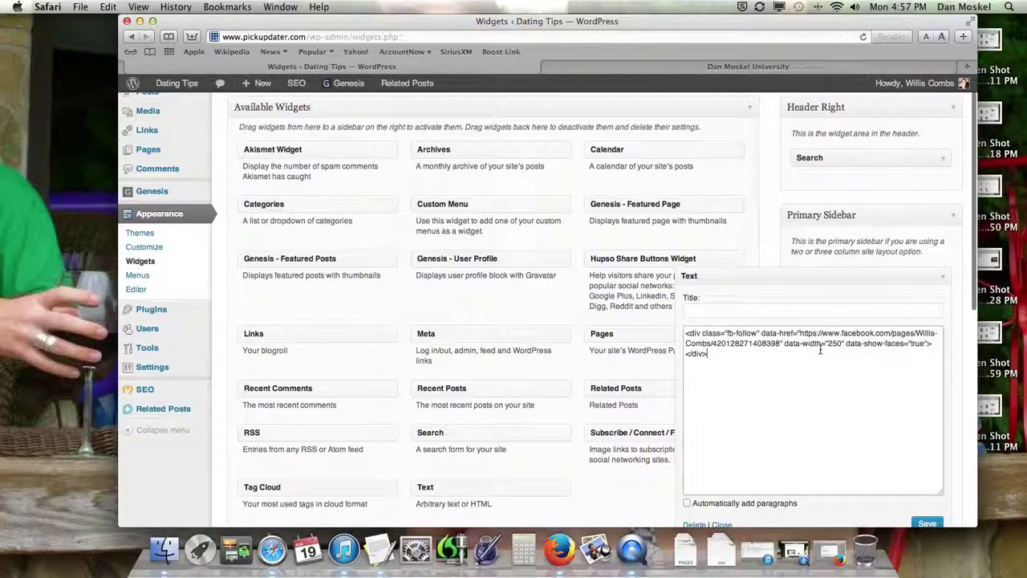
scroll(891, 417, "down", 1)
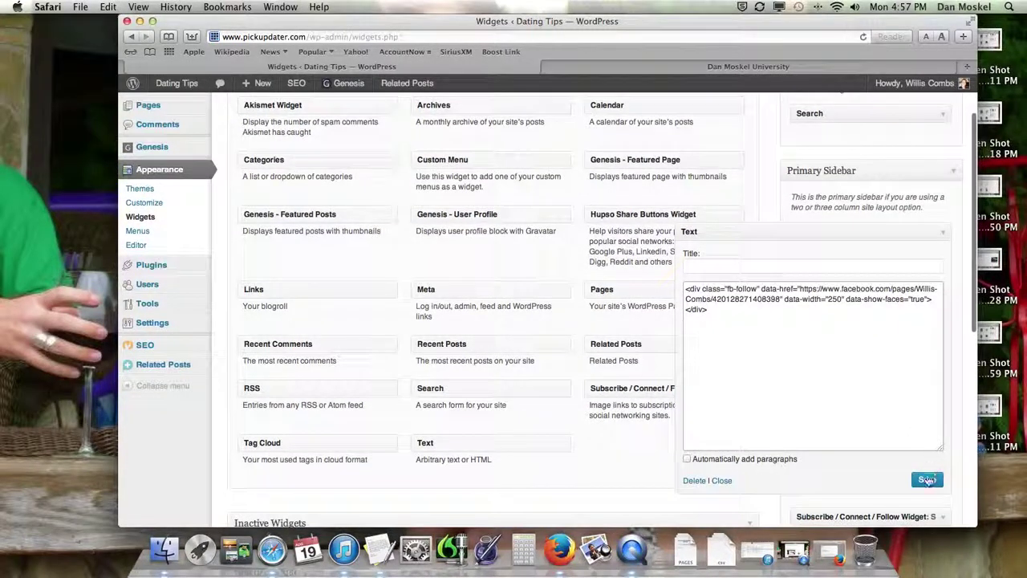
left_click(928, 480)
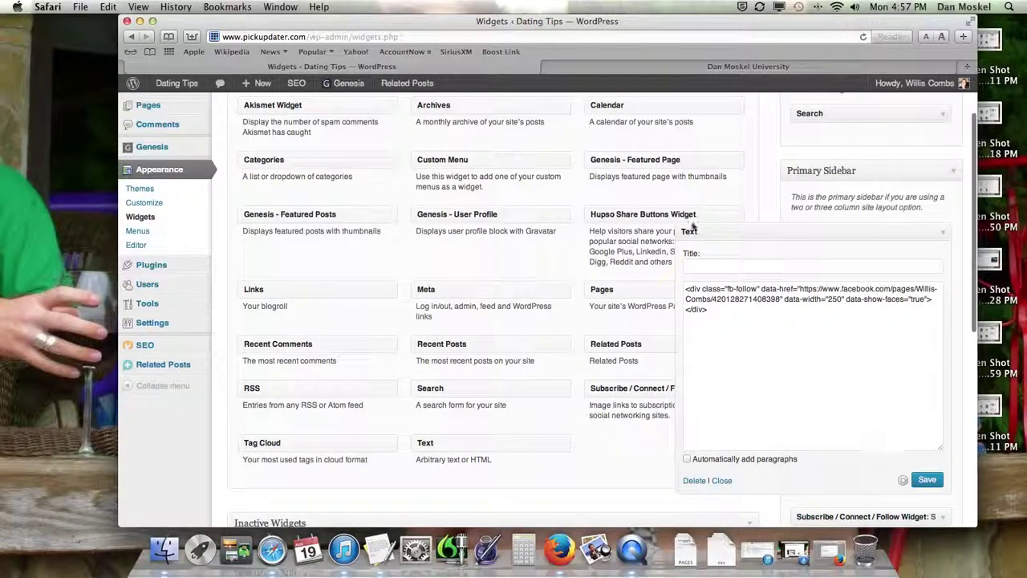
- Visit the live Dating Tips site in a new window and open the 'How To Start a Conversation With a Girl' post
mouse_move(177, 83)
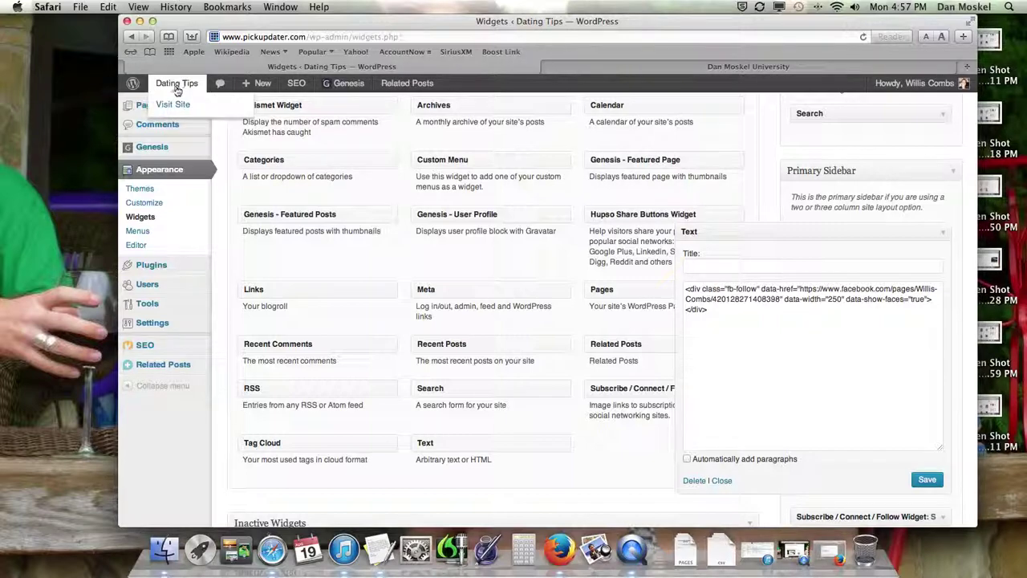
right_click(186, 106)
left_click(189, 110)
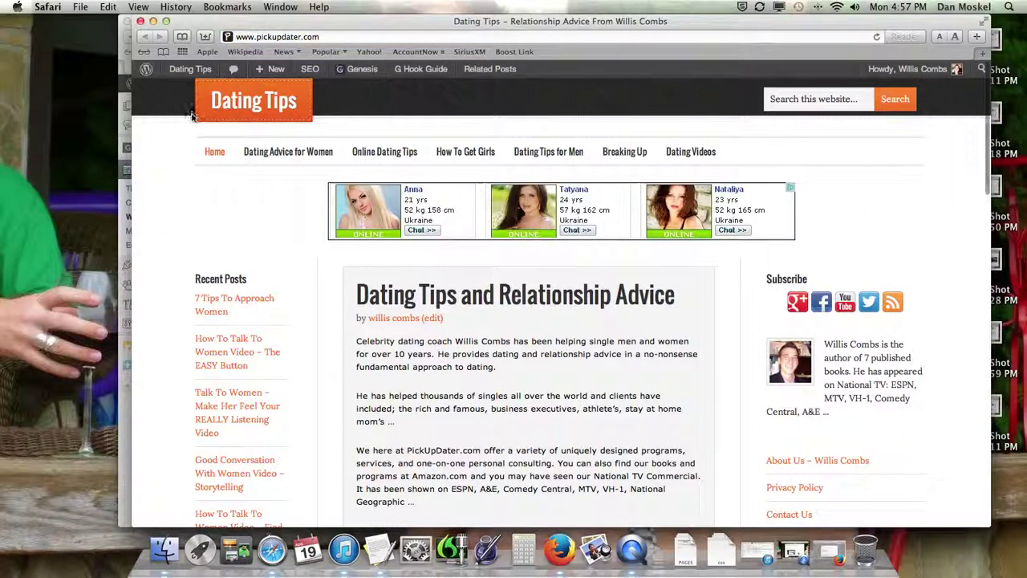
left_click(463, 155)
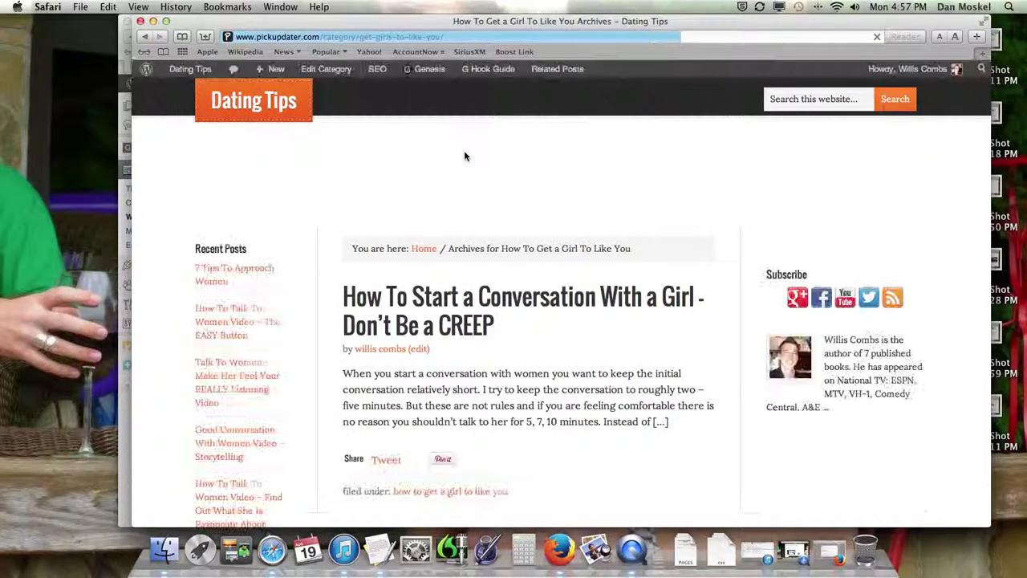
left_click(509, 309)
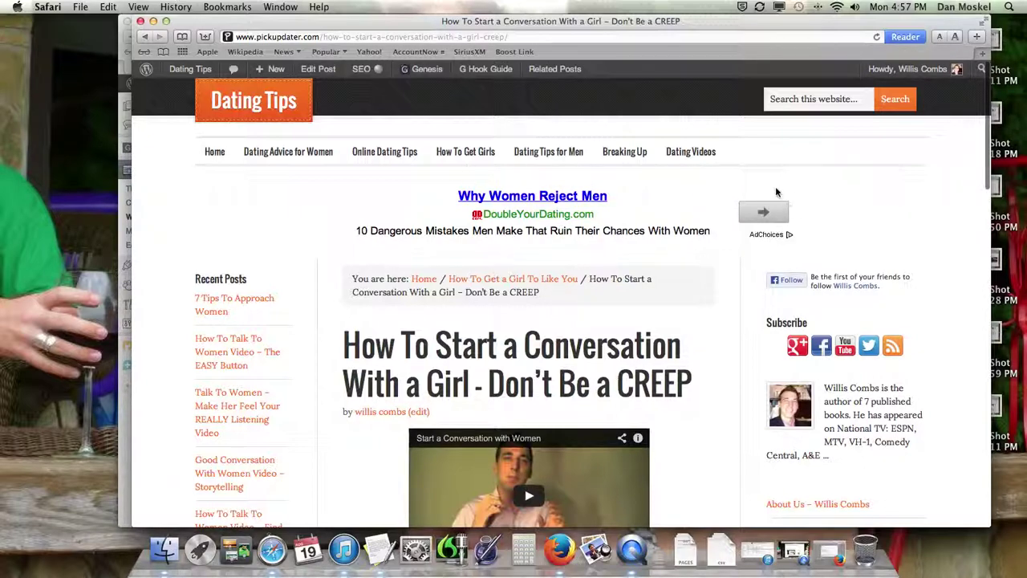
key("ctrl+super+Escape")
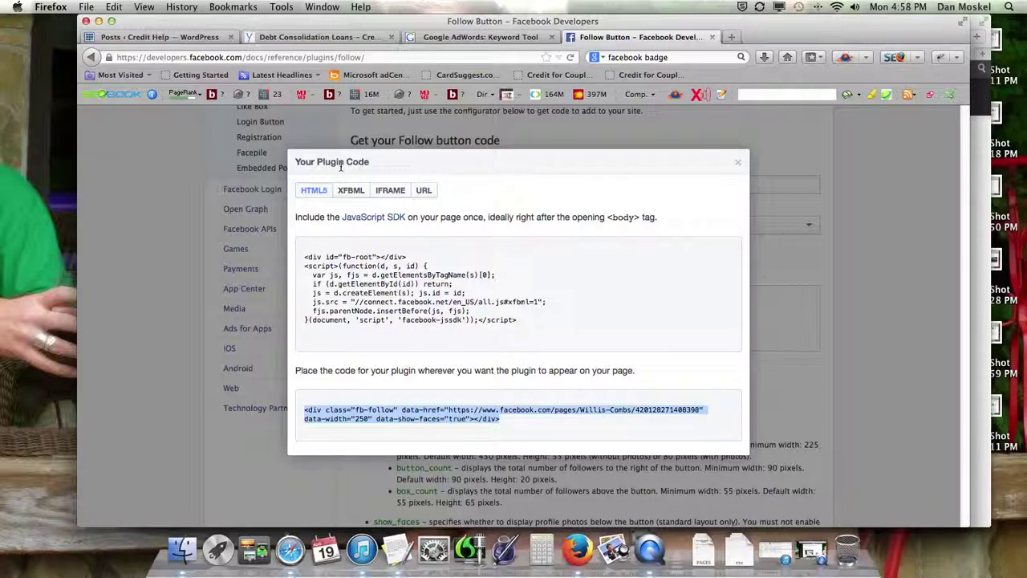
- Compare the XFBML, IFRAME and URL versions of the Follow button code
left_click(353, 190)
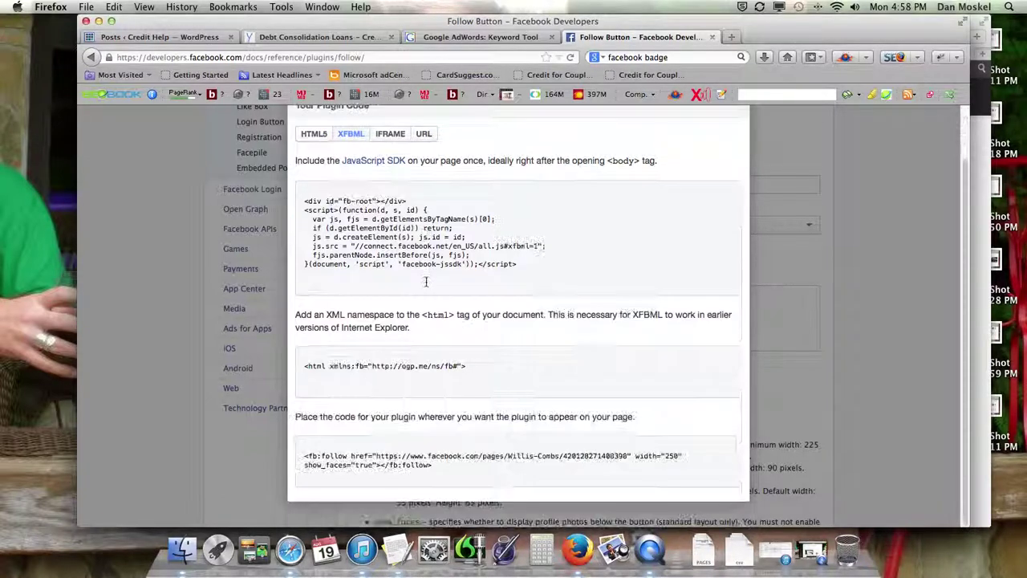
left_click_drag(441, 467, 310, 447)
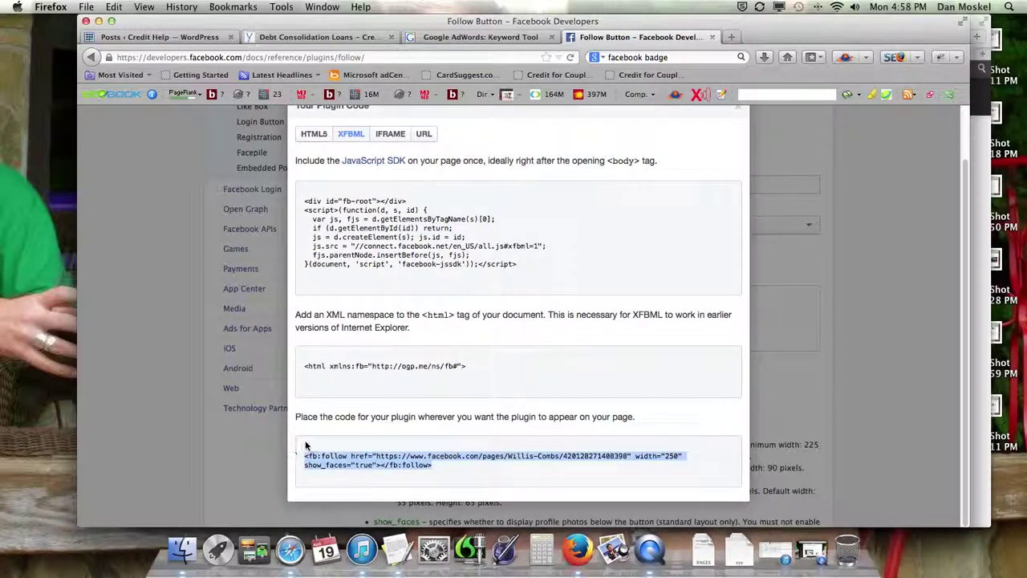
left_click(390, 134)
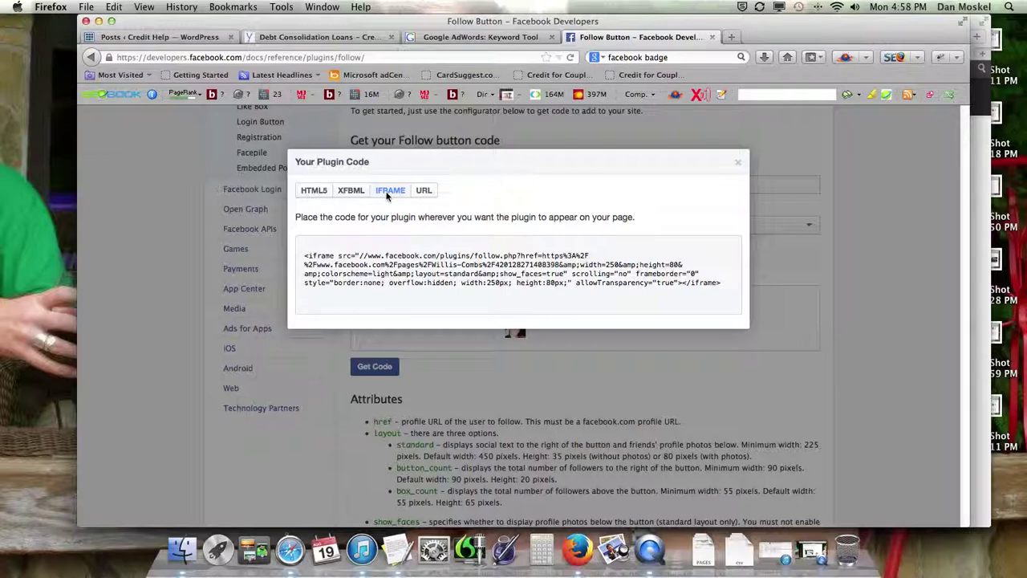
left_click(417, 192)
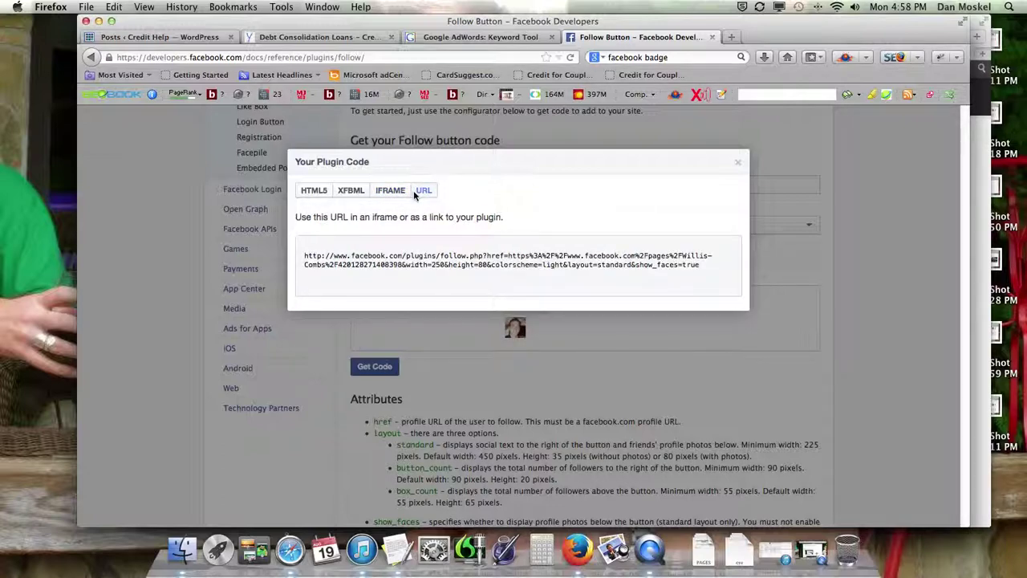
- Select the HTML5 fb-follow div code and set the Facebook Developers window aside
left_click(313, 191)
left_click(507, 419)
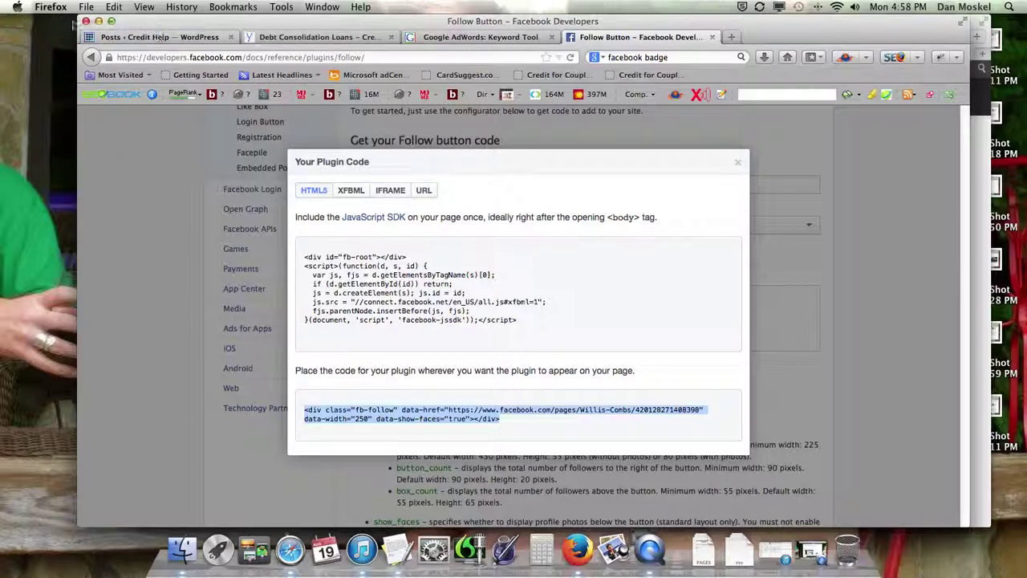
left_click(98, 21)
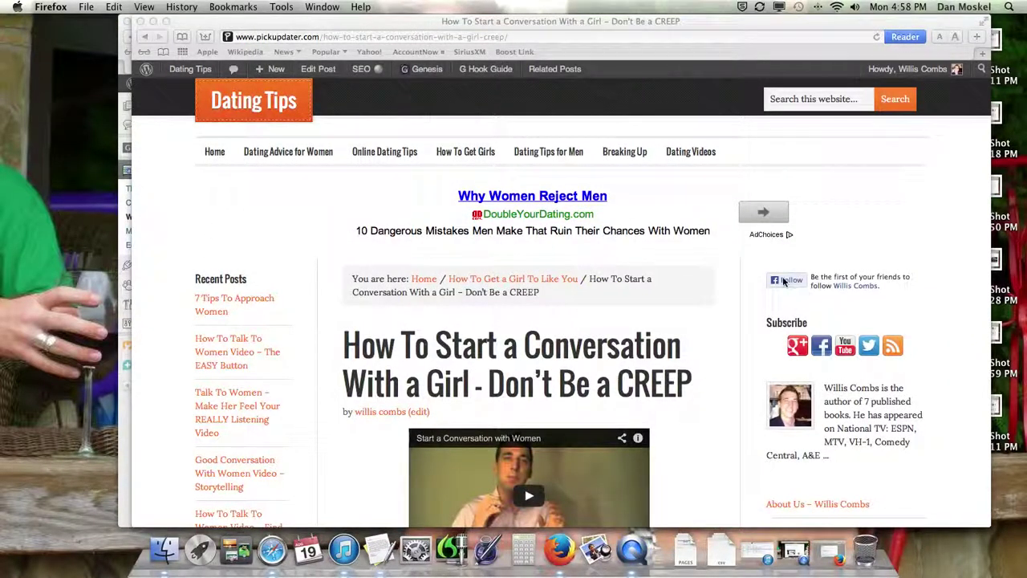
- Test the sidebar Follow button on the live post and close the Facebook login popup
left_click(789, 283)
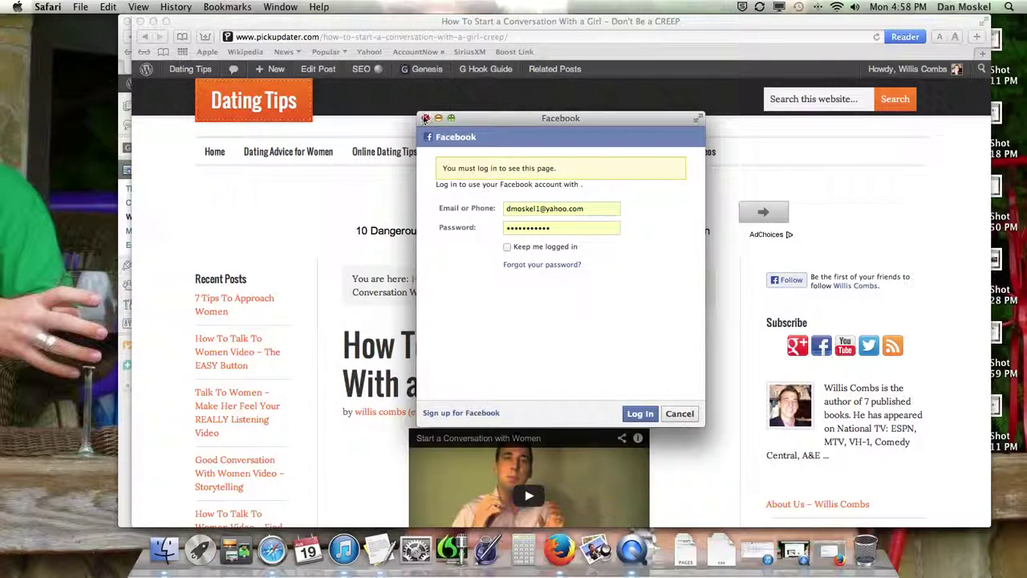
left_click(426, 119)
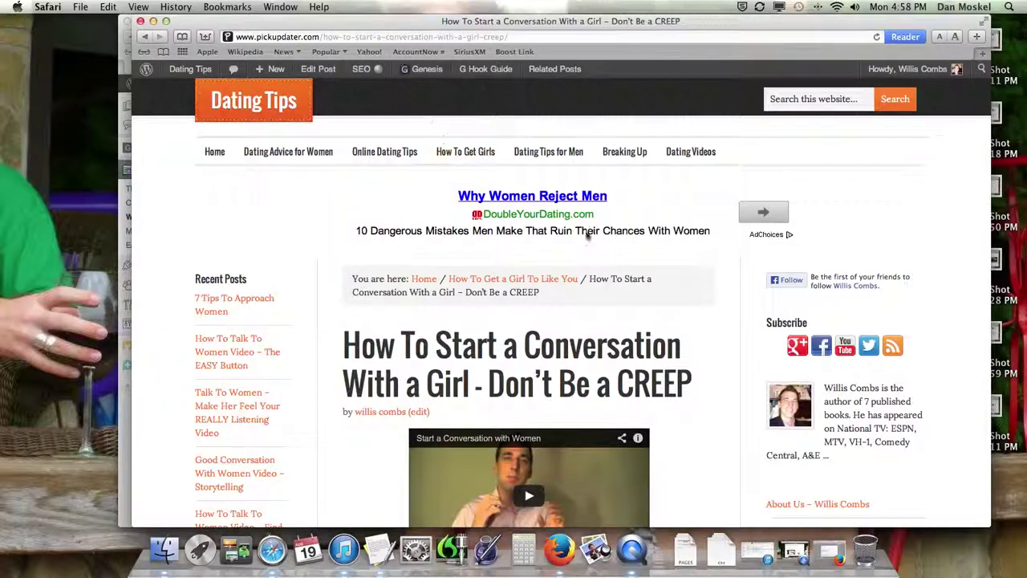
scroll(661, 346, "down", 3)
scroll(659, 347, "down", 15)
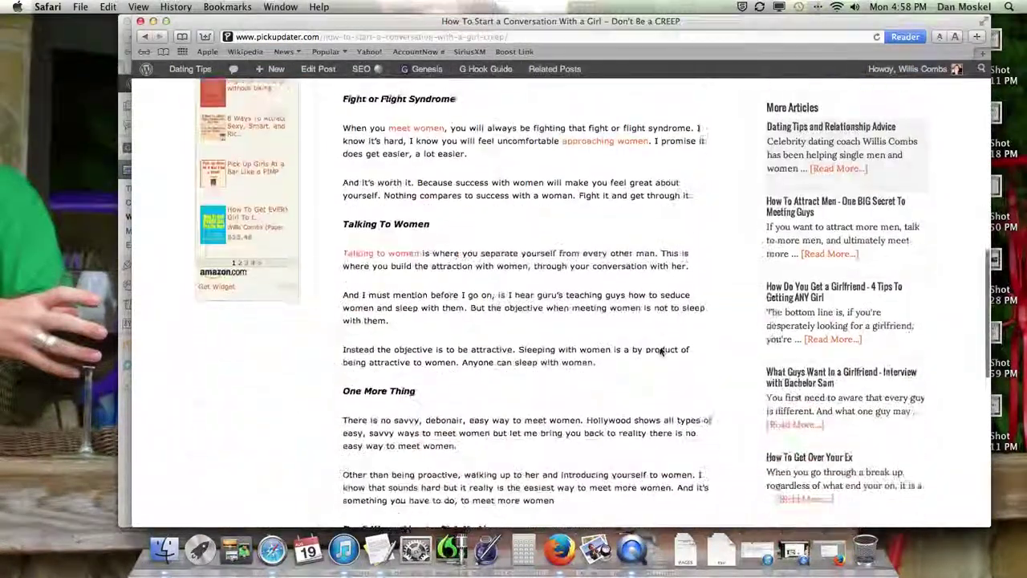
scroll(658, 352, "up", 20)
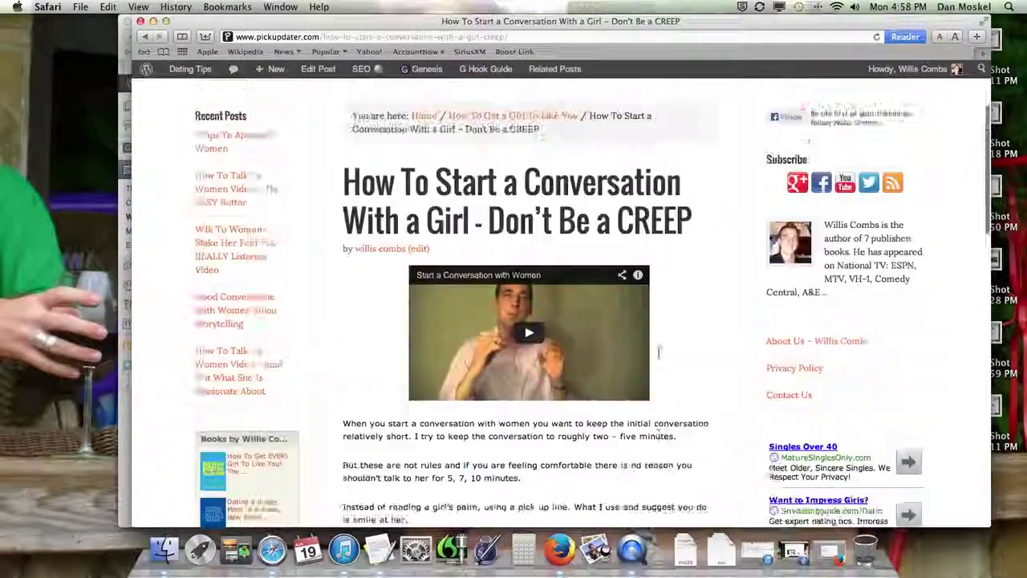
- Minimize the Facebook Developers and blog post windows to return to the Widgets admin
left_click(833, 564)
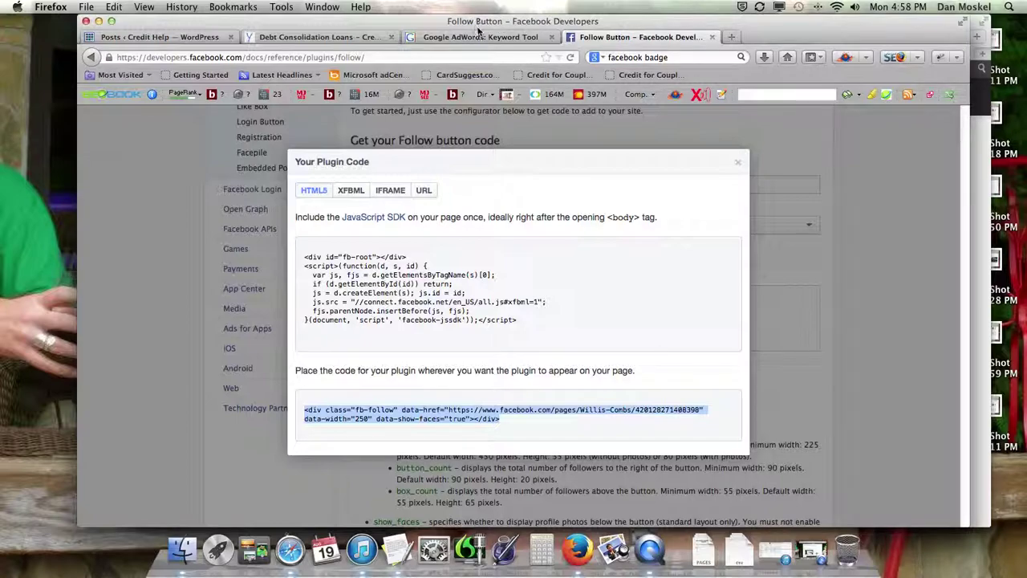
left_click(98, 21)
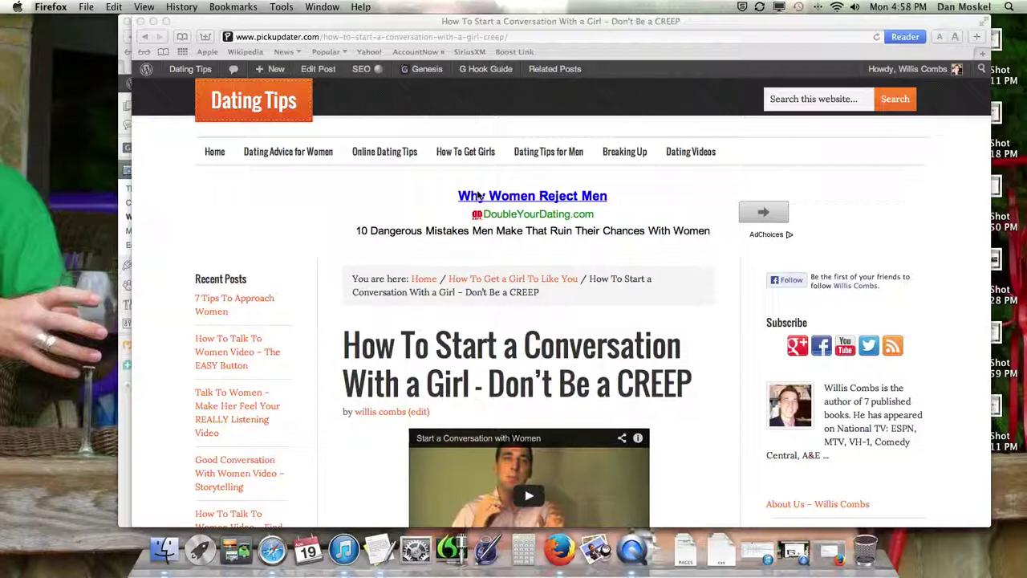
left_click(153, 21)
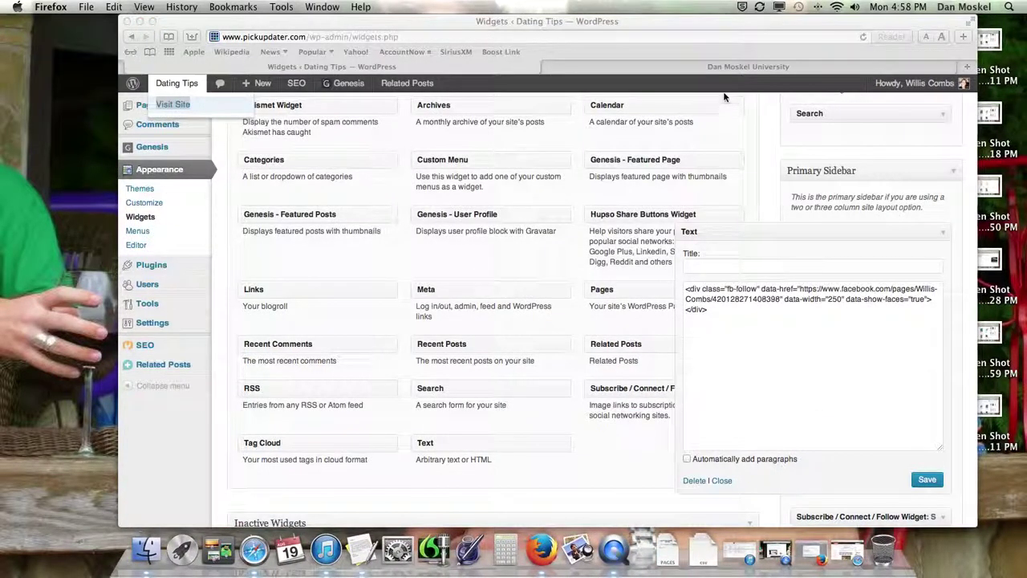
- Switch to the university blog tab and scroll its homepage down to the Amazon books widget
left_click(732, 69)
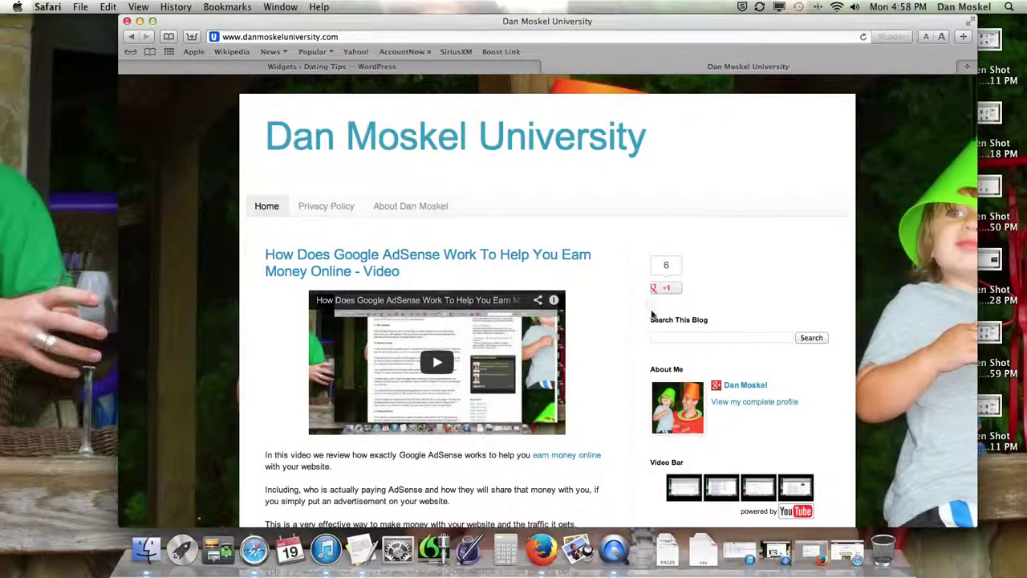
mouse_move(671, 292)
scroll(644, 315, "down", 10)
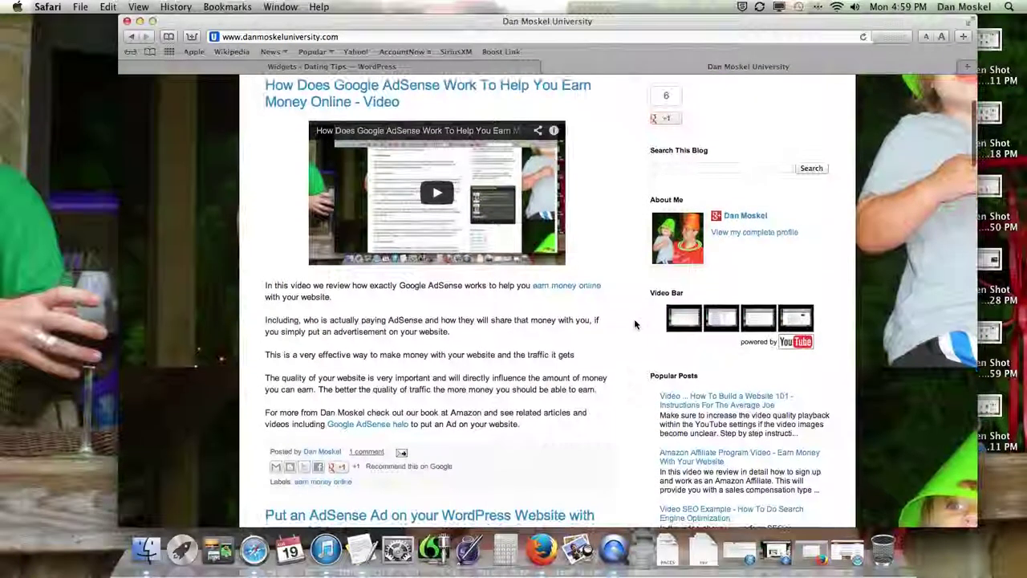
scroll(610, 450, "down", 6)
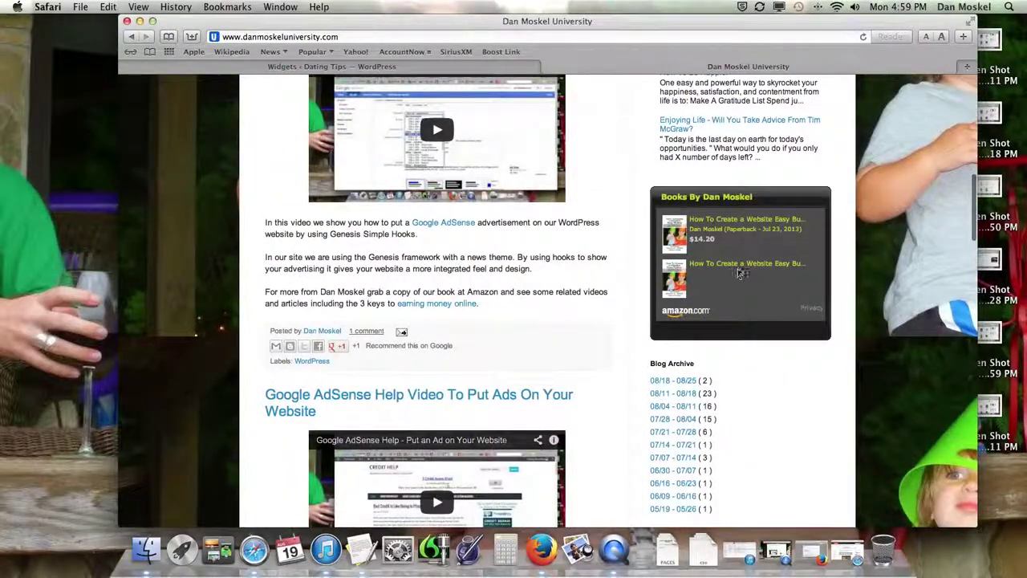
mouse_move(737, 268)
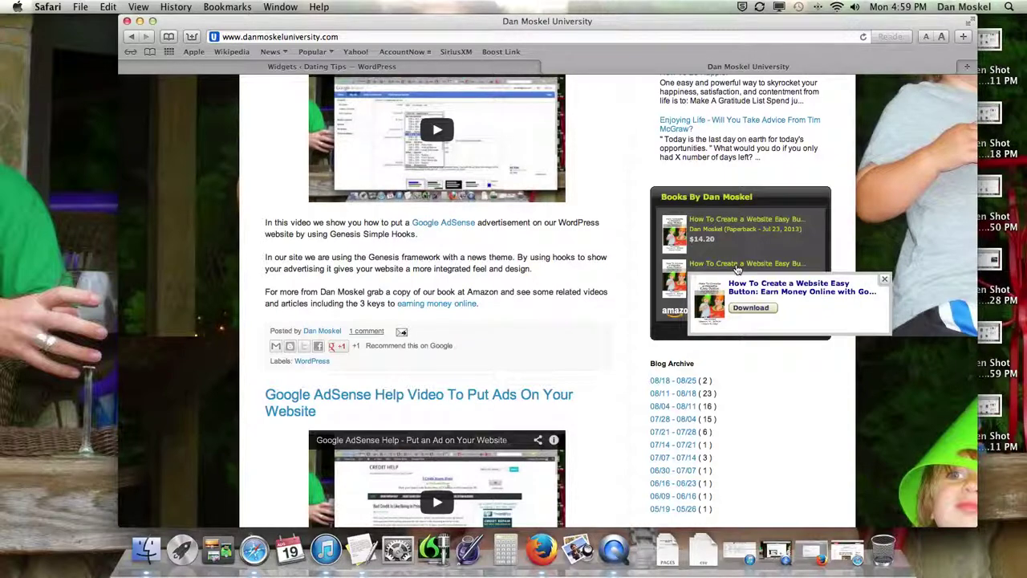